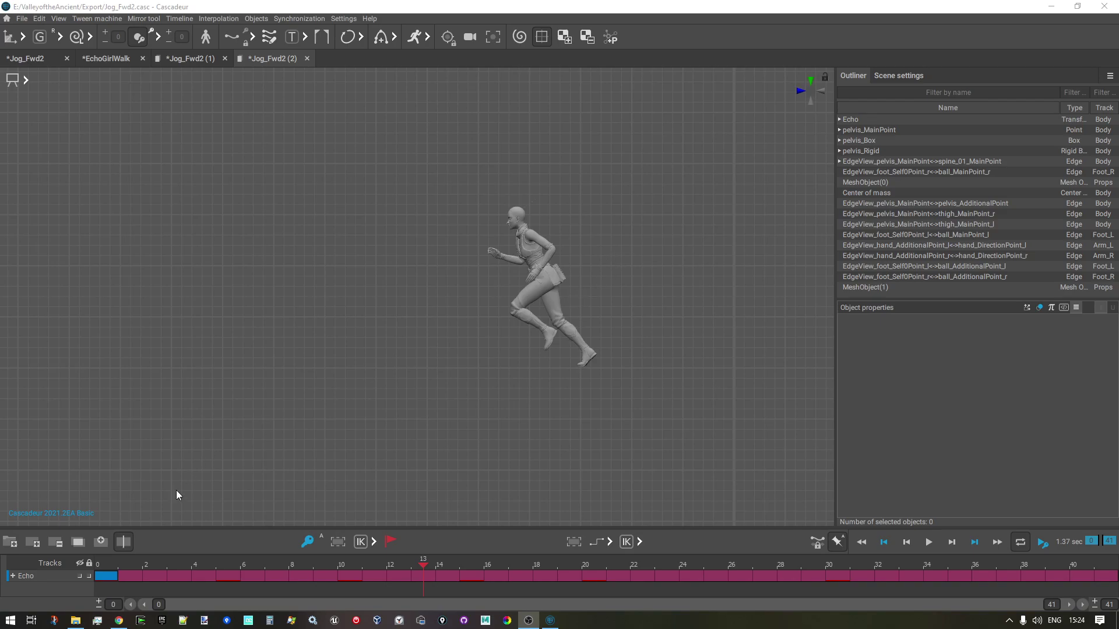
Step: Play and compare the Jog_Fwd2 (1) and (2) jogs, then return to (2) around frame 19
left_click(107, 563)
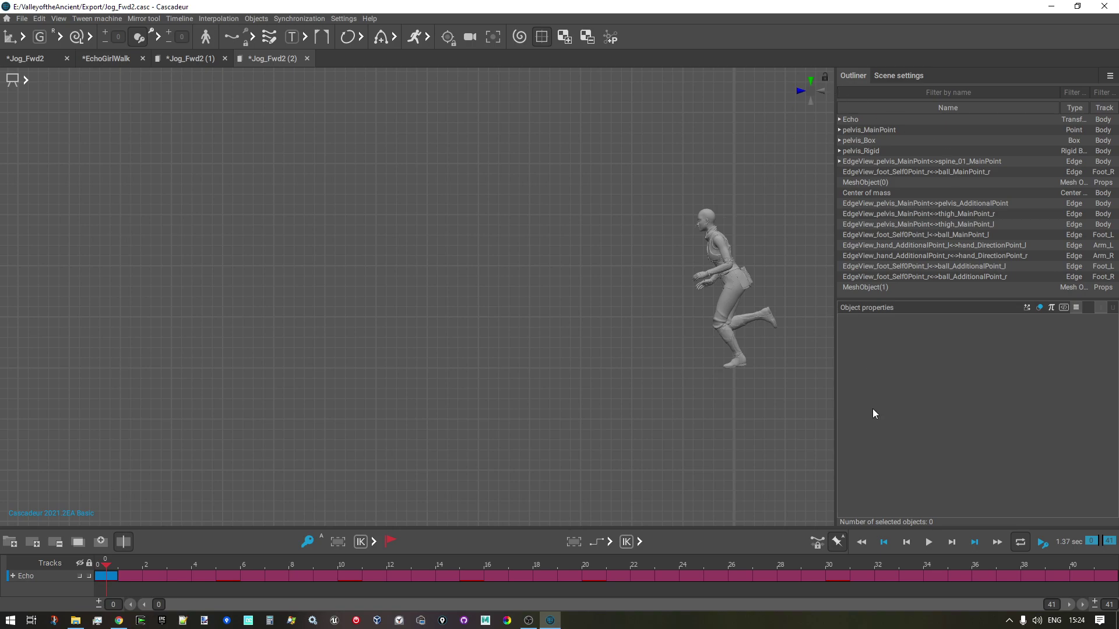
left_click(929, 542)
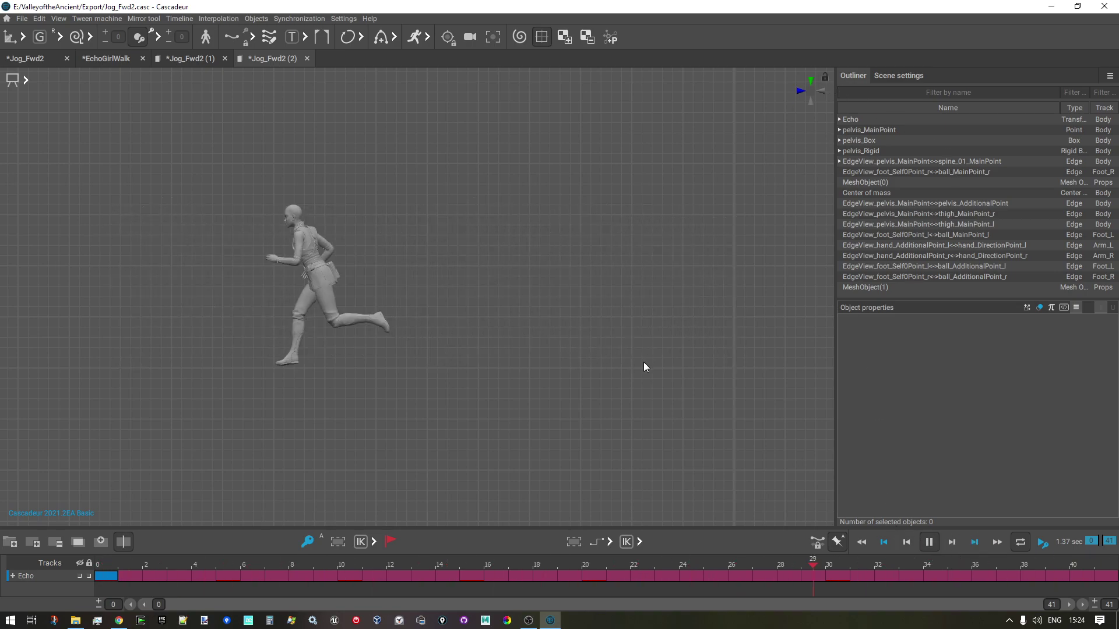
left_click(930, 543)
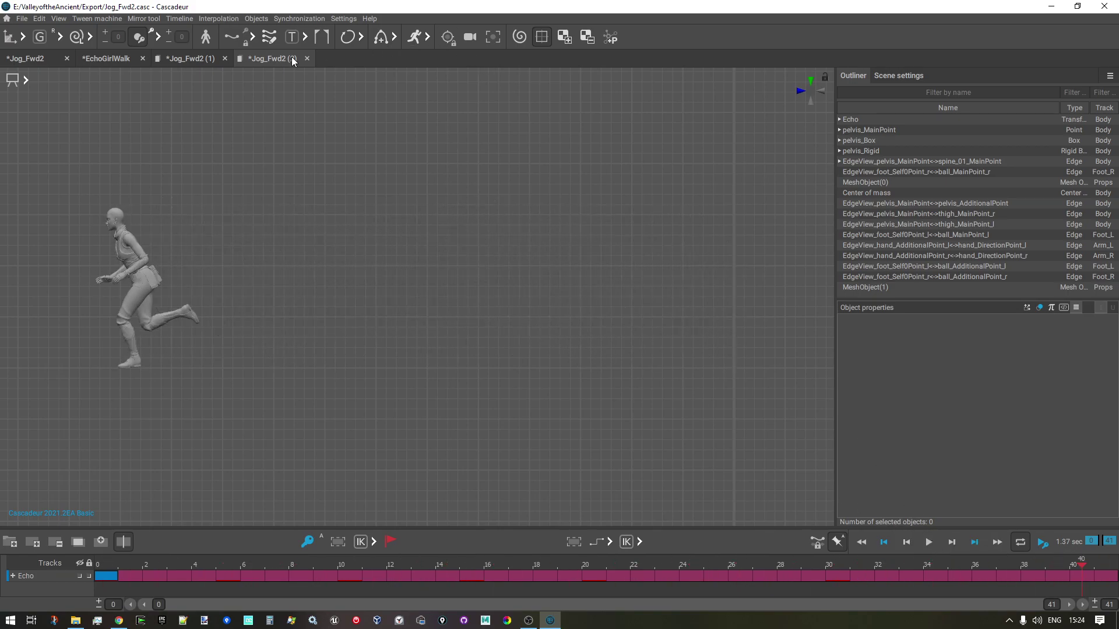
left_click(187, 58)
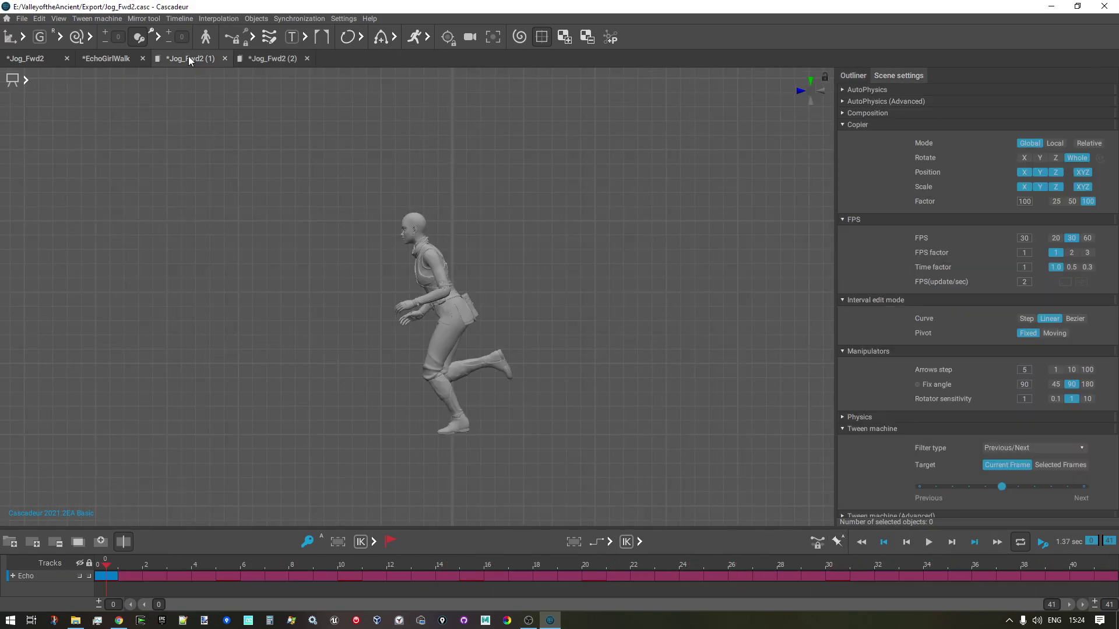
left_click(932, 543)
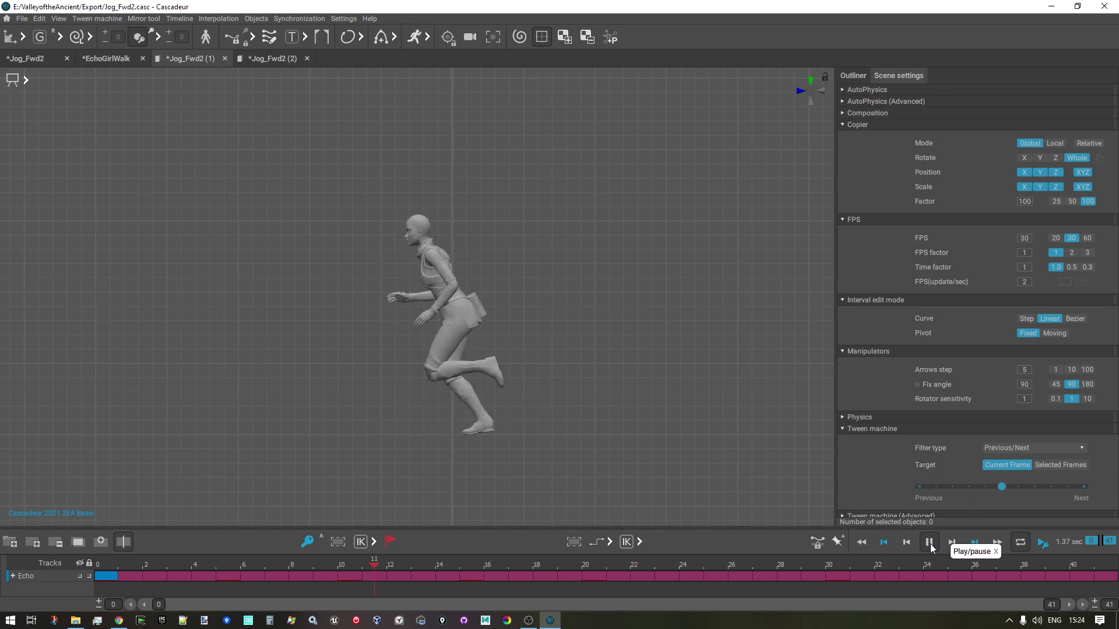
left_click(930, 543)
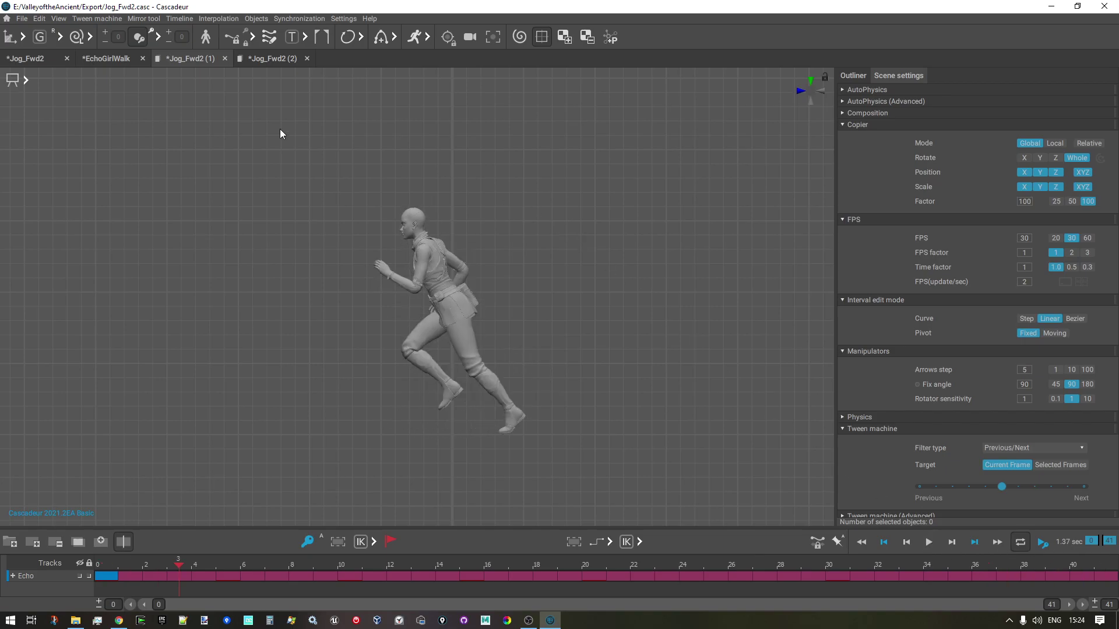
left_click(264, 58)
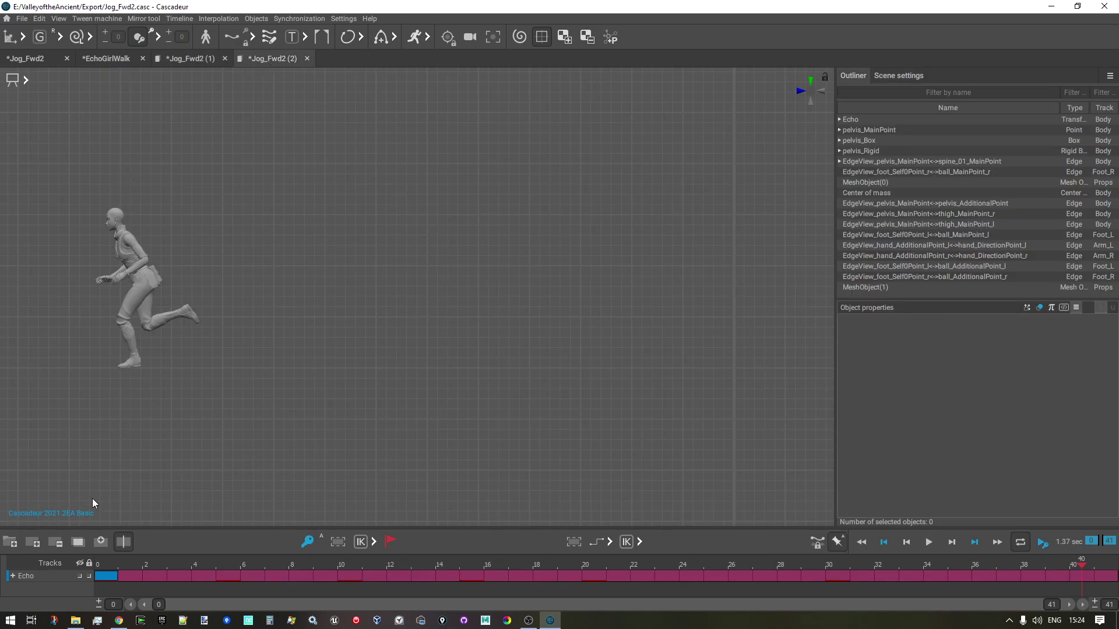
left_click_drag(106, 565, 81, 564)
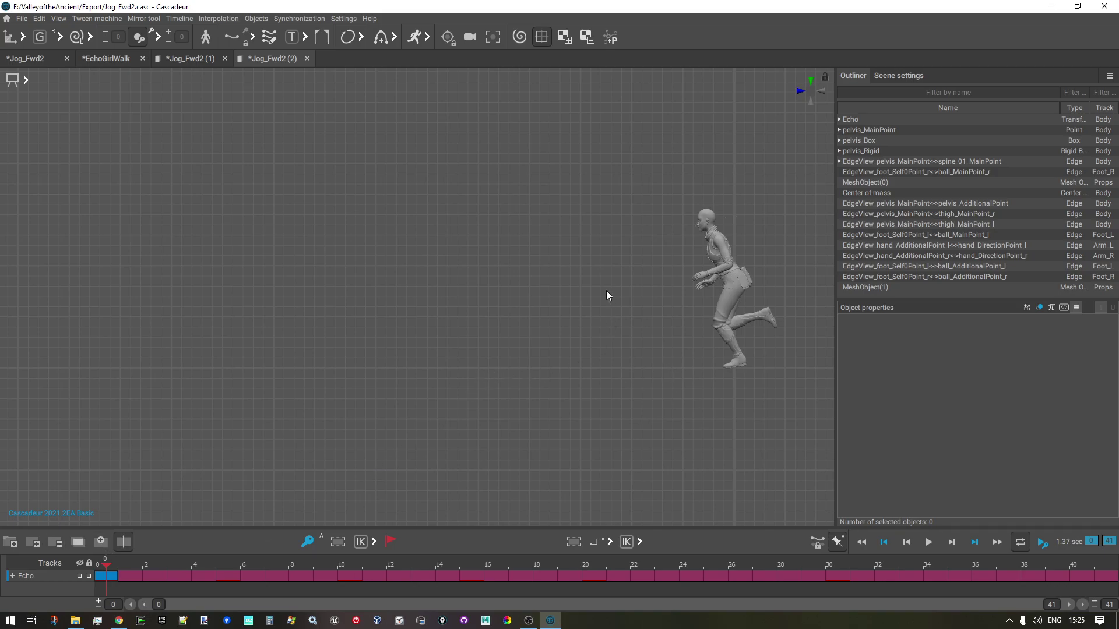
Step: Show Echo's rig controllers and pan the view to centre the character
key("x")
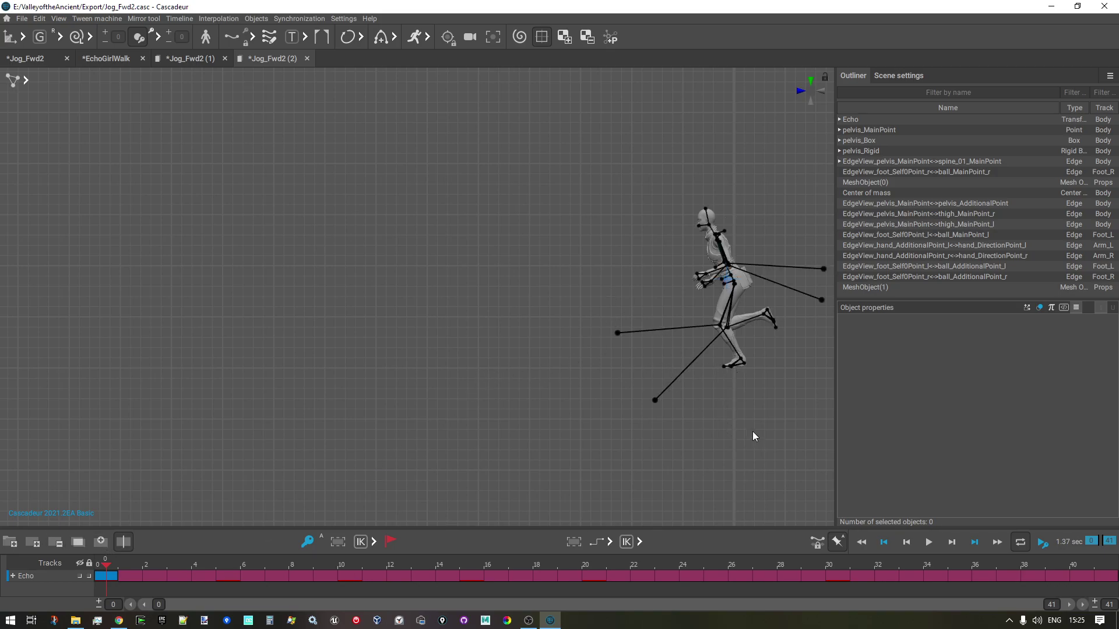
middle_click_drag(754, 436, 637, 414)
mouse_move(28, 84)
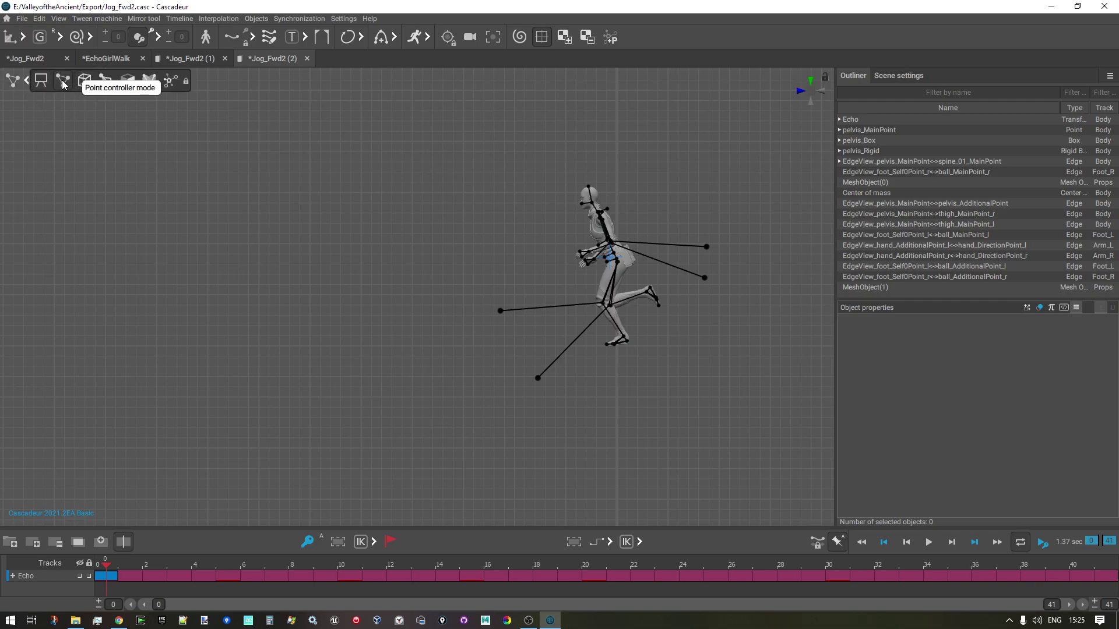
scroll(688, 370, "up", 3)
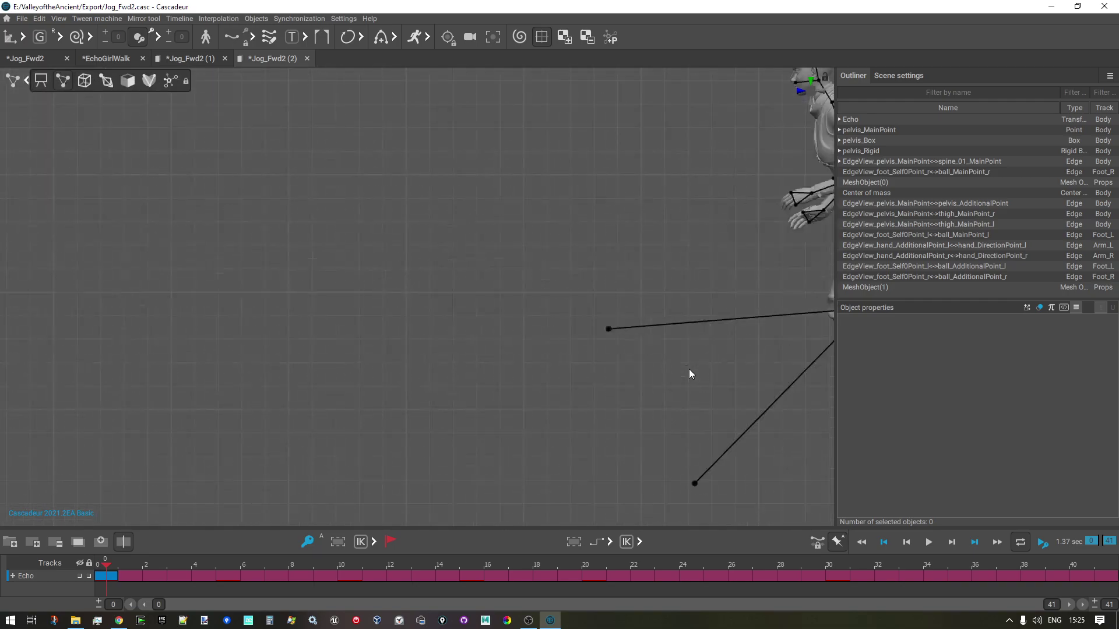
scroll(689, 373, "down", 3)
middle_click_drag(725, 419, 563, 386)
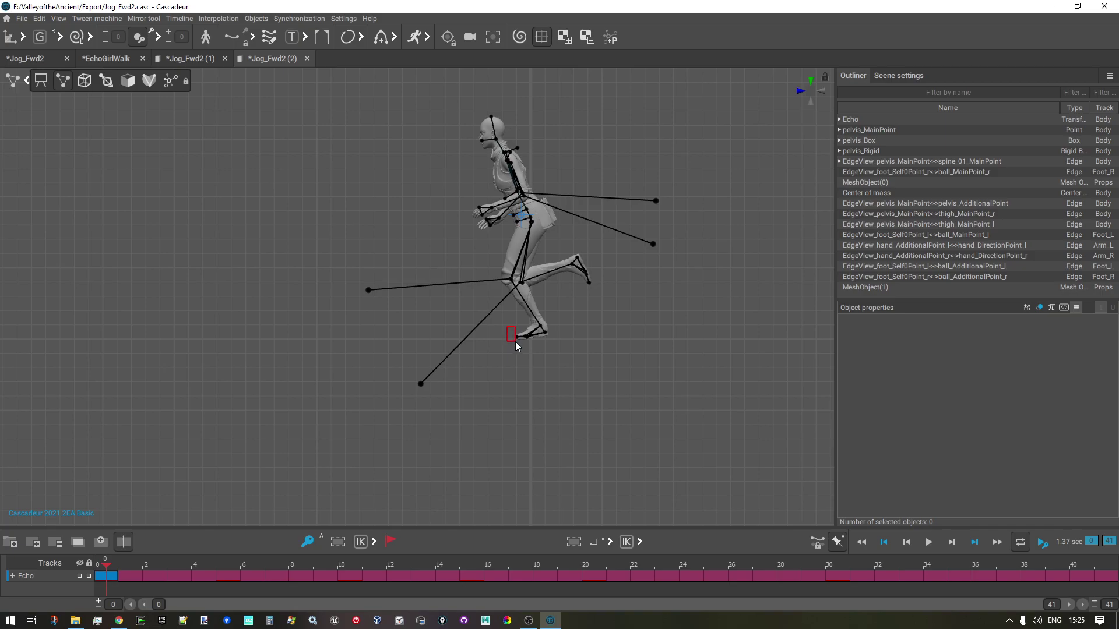
left_click(518, 344)
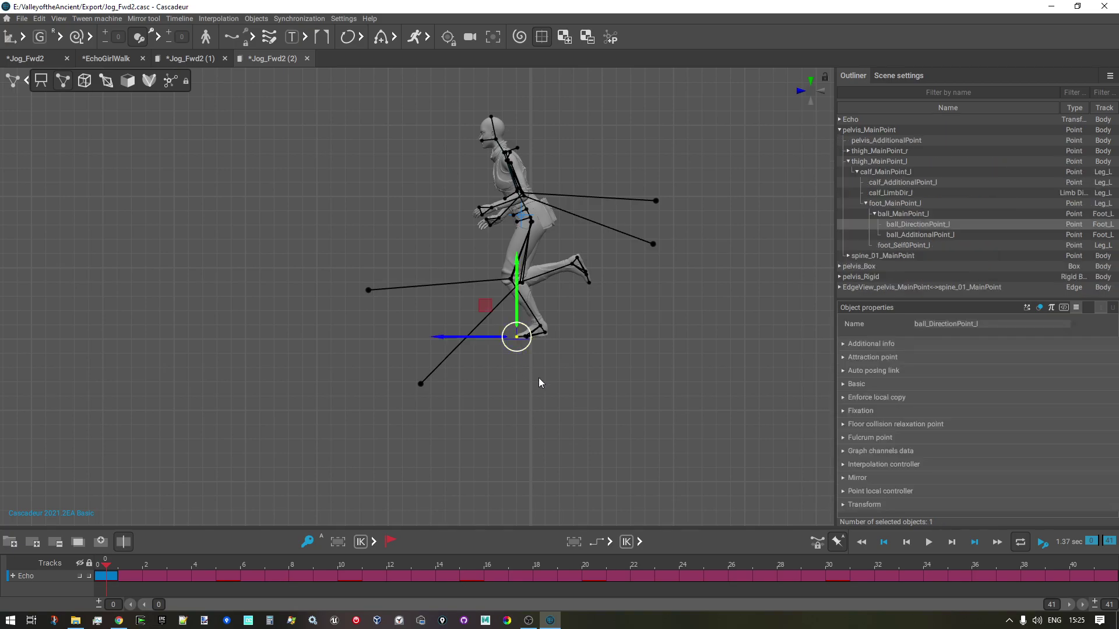
scroll(574, 396, "up", 3)
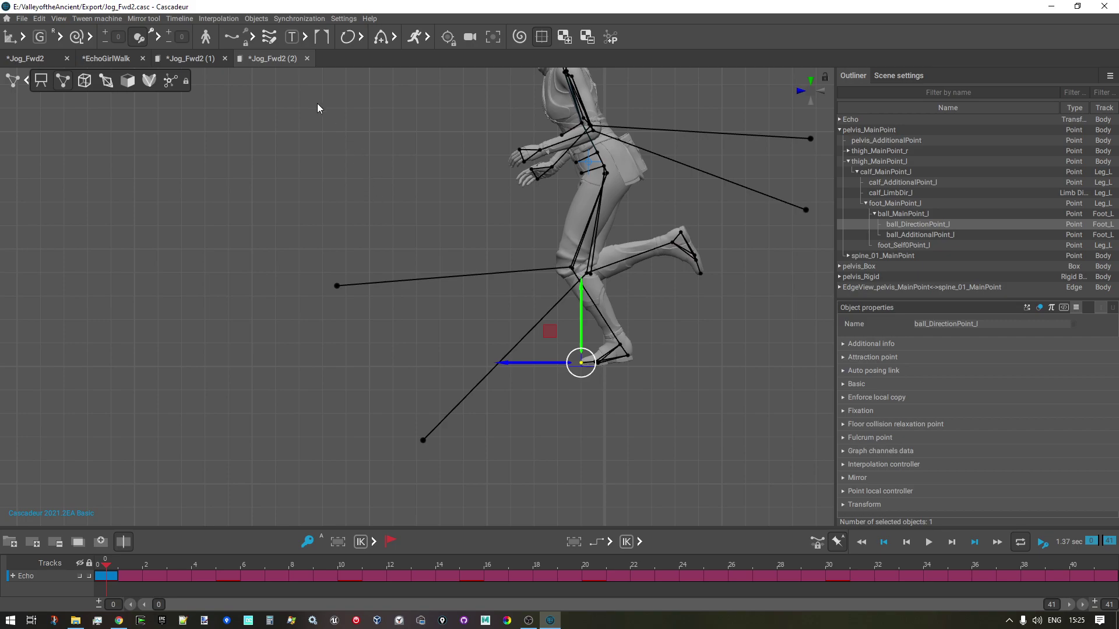
Step: Turn on the selected foot point's trajectory, deselect it, and scrub to frame 13
left_click(246, 44)
left_click(330, 365)
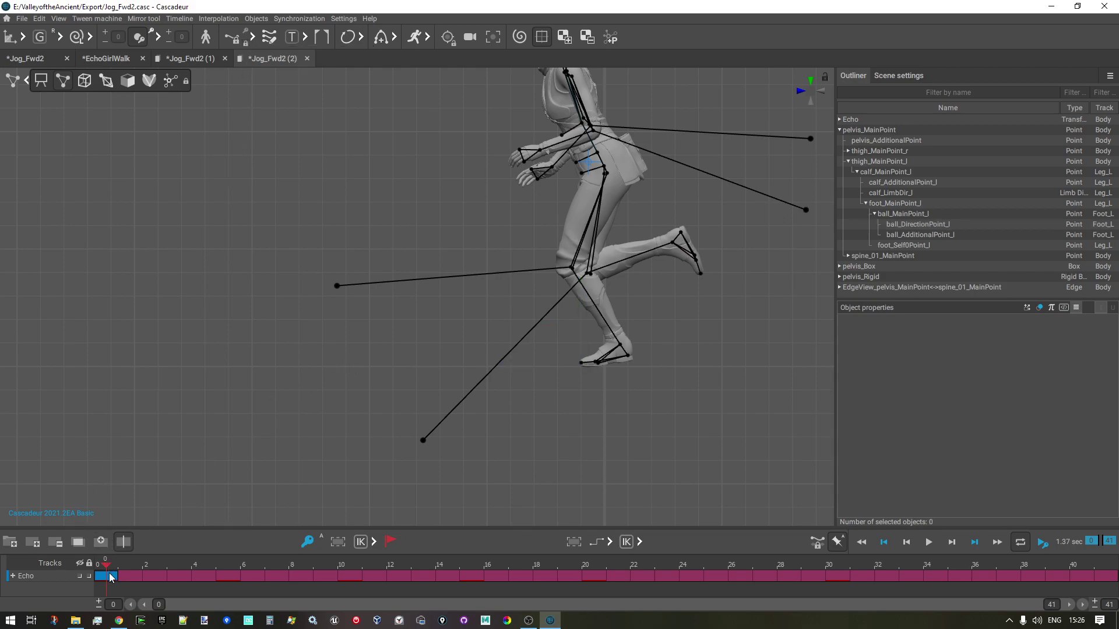
left_click_drag(111, 569, 1109, 553)
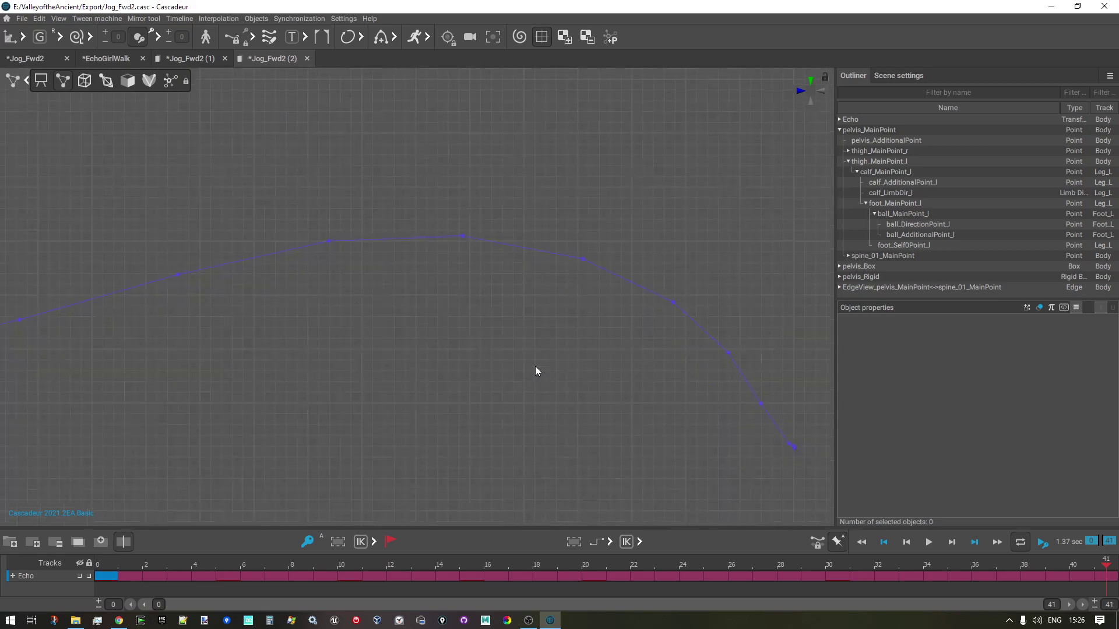
scroll(817, 320, "down", 3)
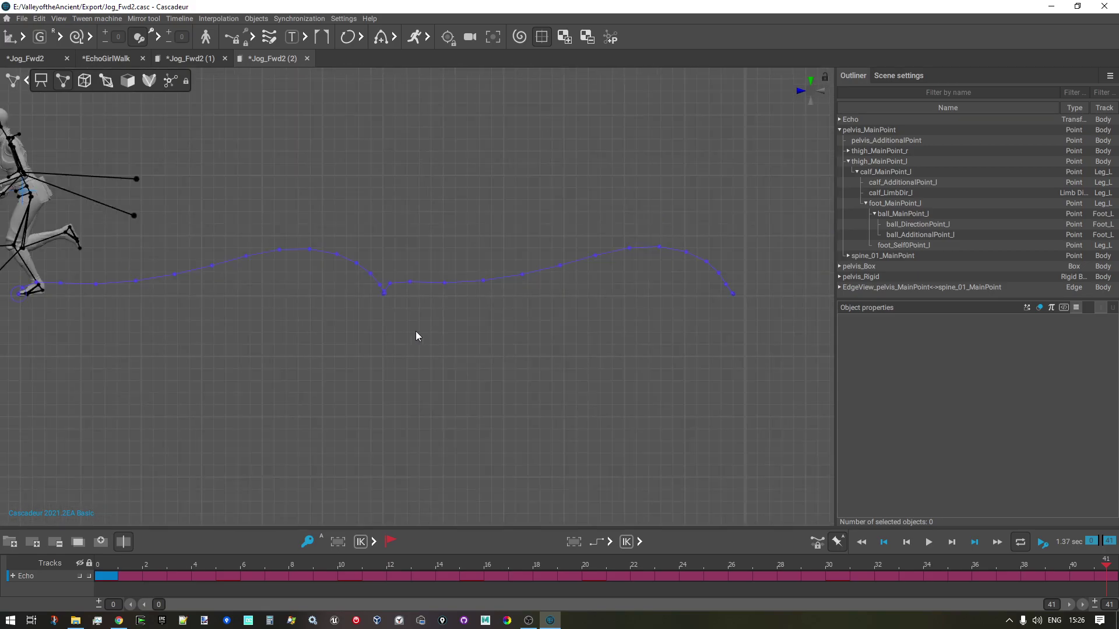
middle_click_drag(322, 358, 487, 330)
scroll(501, 297, "down", 2)
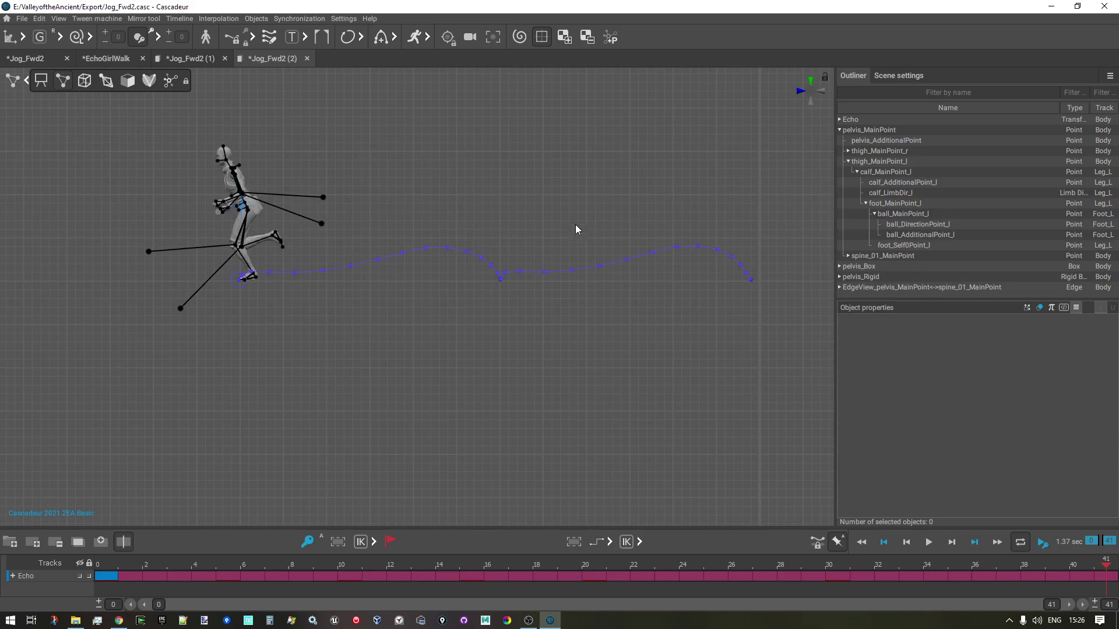
Step: Scrub the jog from frame 0 to 41 and frame the full trajectory curve
left_click(108, 577)
left_click_drag(109, 580, 1105, 574)
scroll(613, 350, "up", 3)
scroll(621, 348, "down", 1)
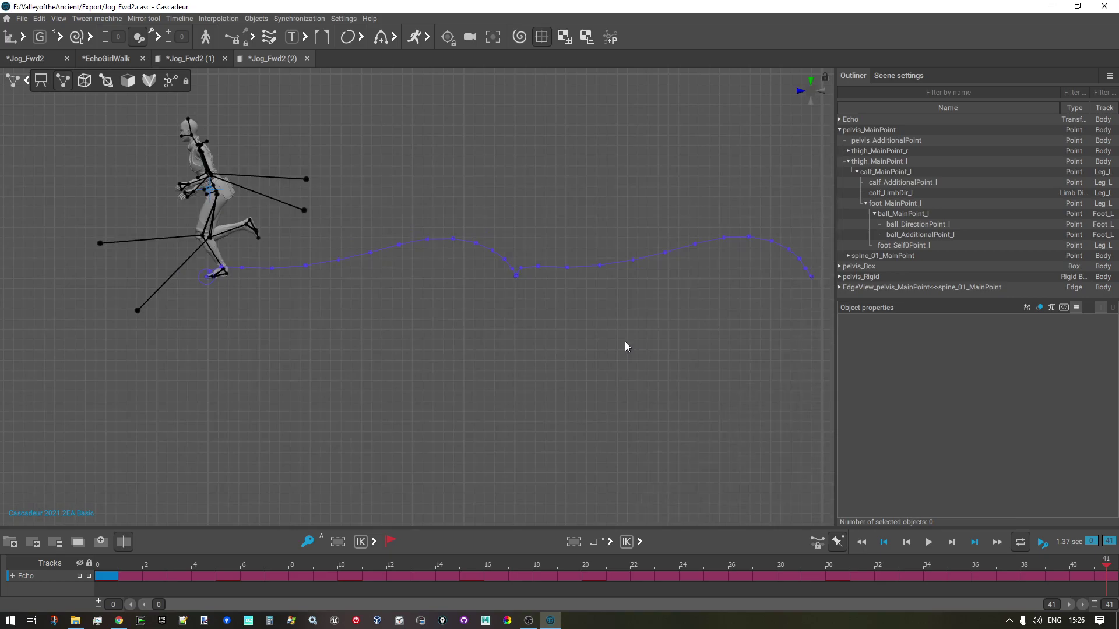
middle_click_drag(578, 349, 564, 342)
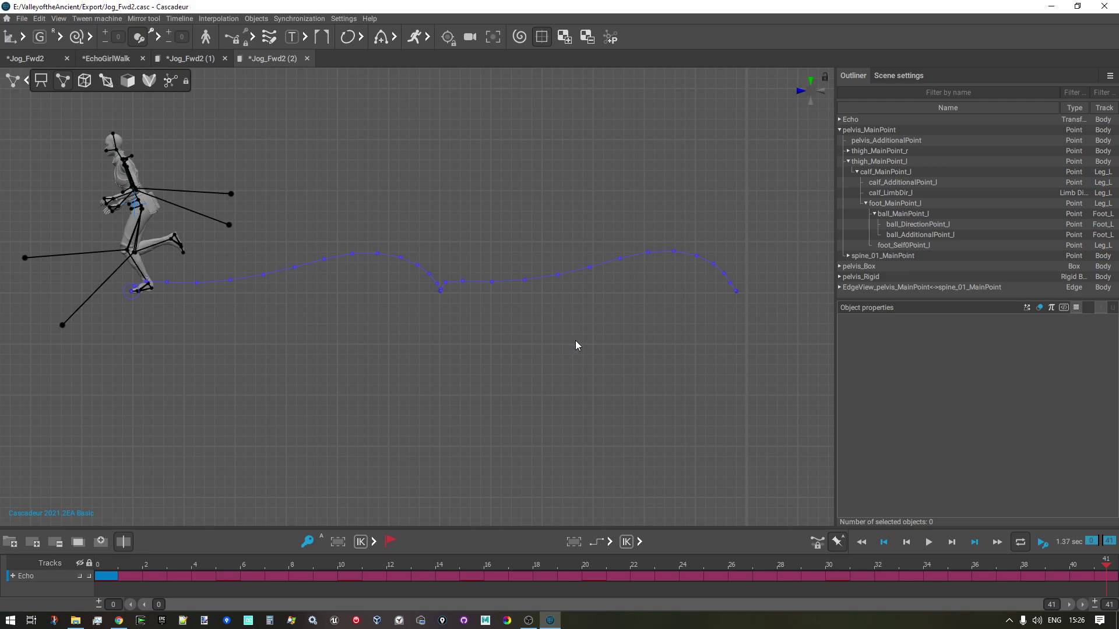
Step: Enable interval edit mode, disable fixing interpolation on change, and set the interval curve to Linear
left_click(818, 546)
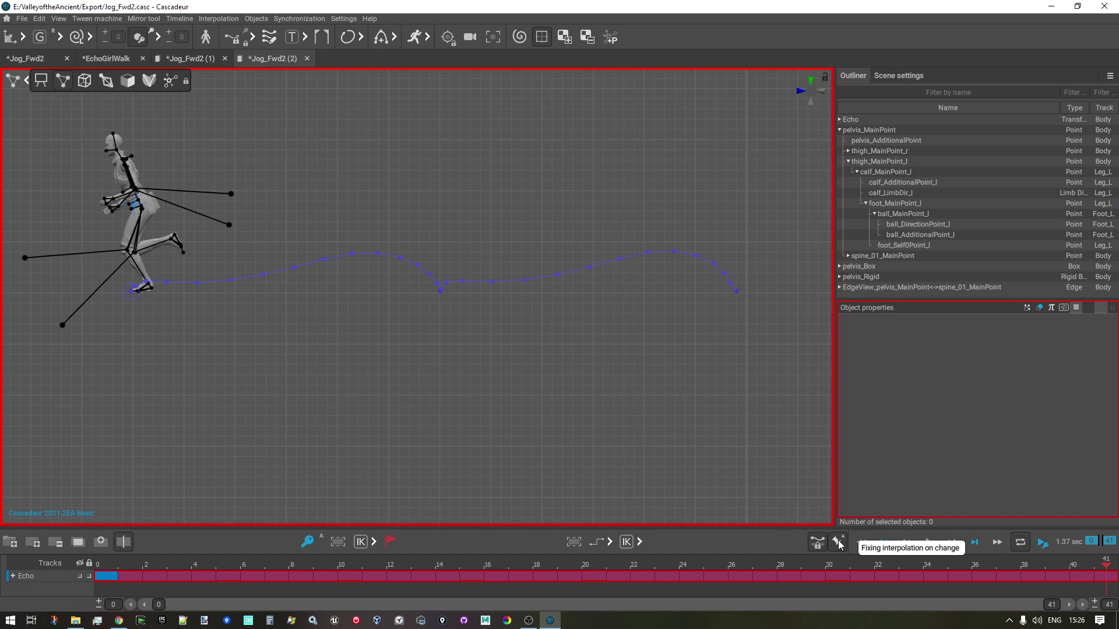
left_click(839, 543)
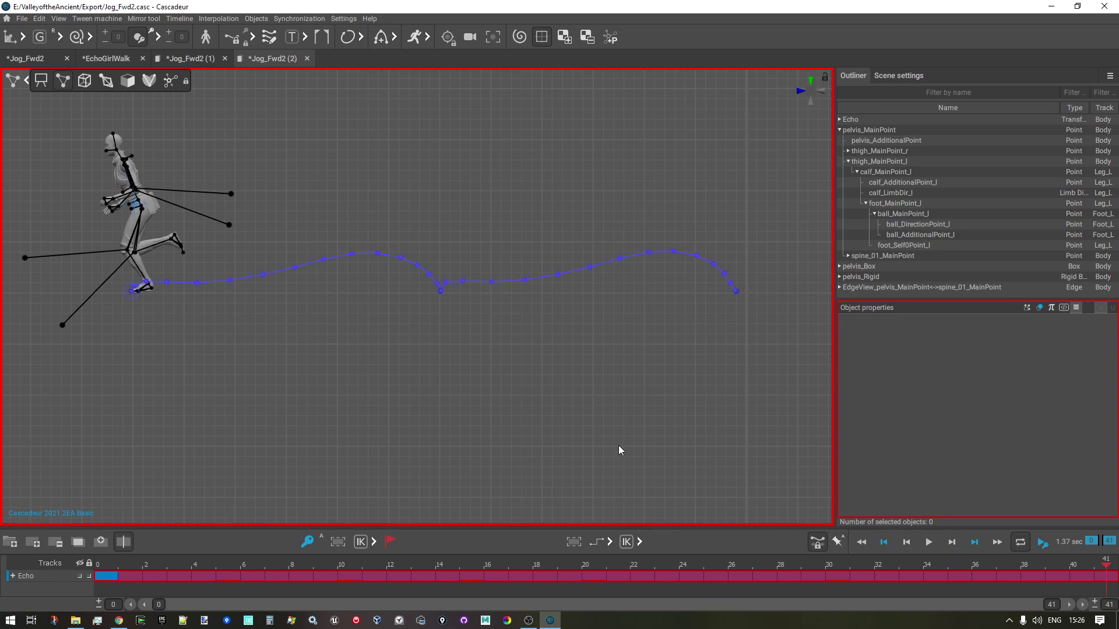
left_click(888, 75)
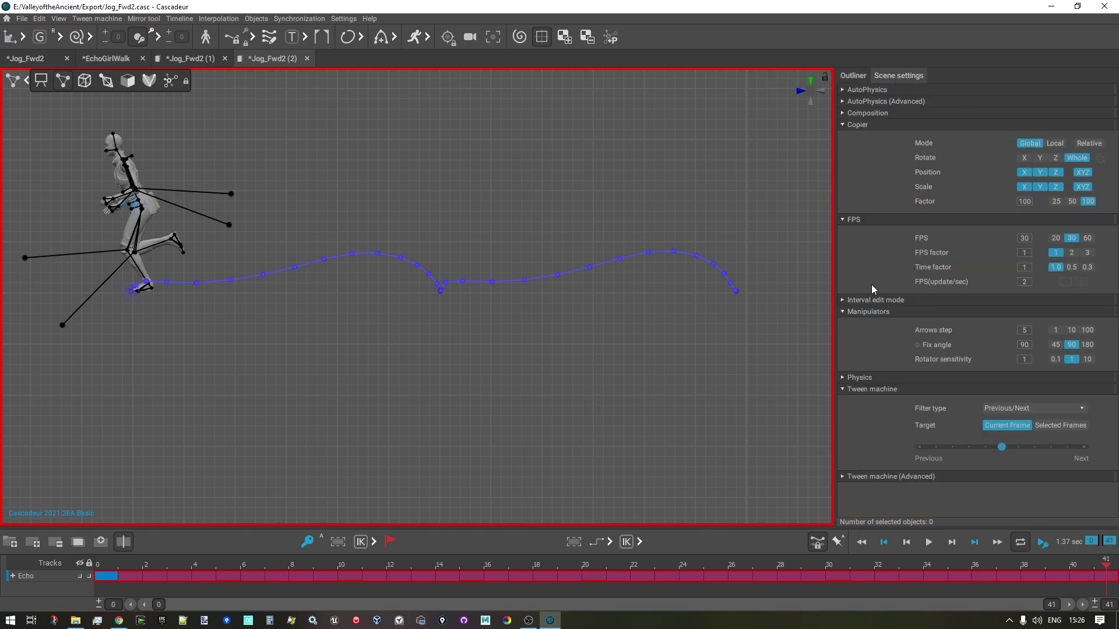
left_click(842, 299)
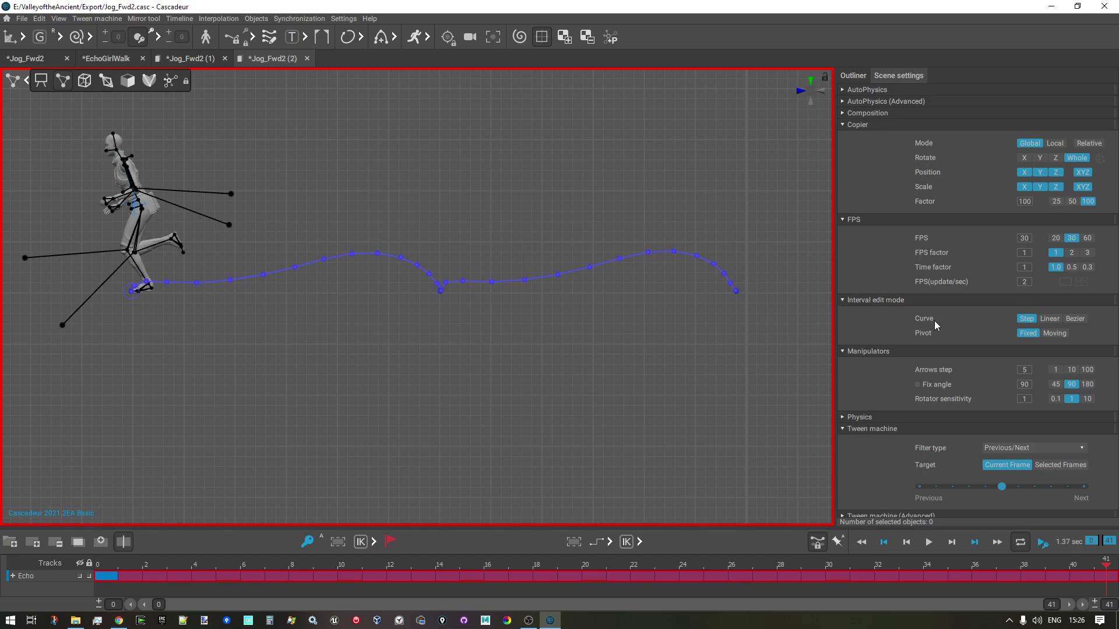
left_click(1049, 319)
Step: Bring Echo back into view at frame 0 and mark frames 0–23 as the editing interval
scroll(255, 202, "up", 3)
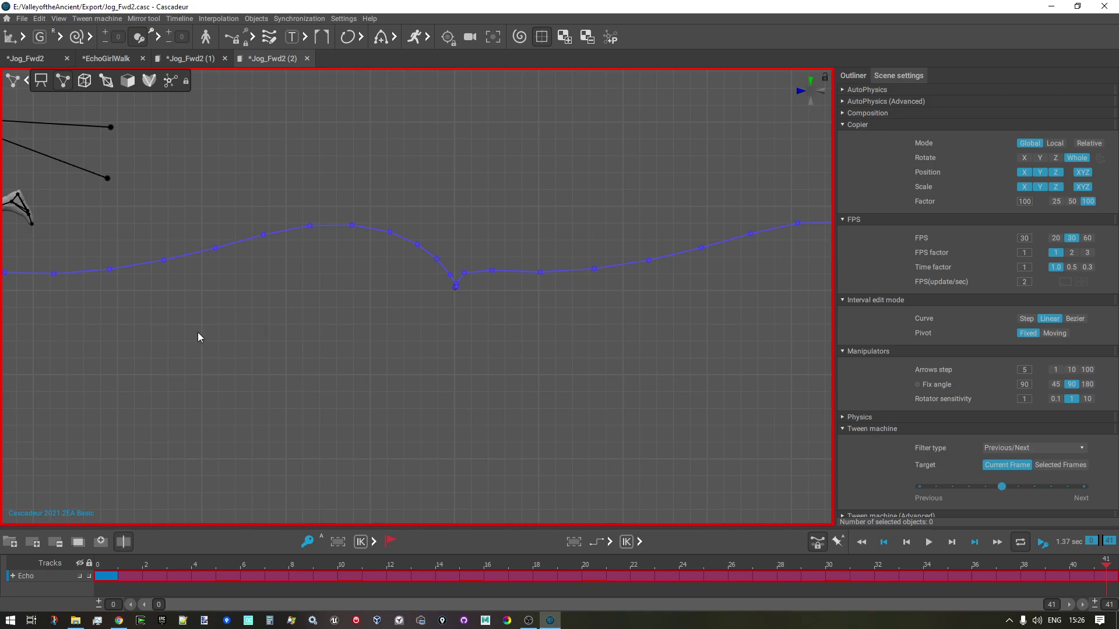
middle_click_drag(198, 337, 584, 379)
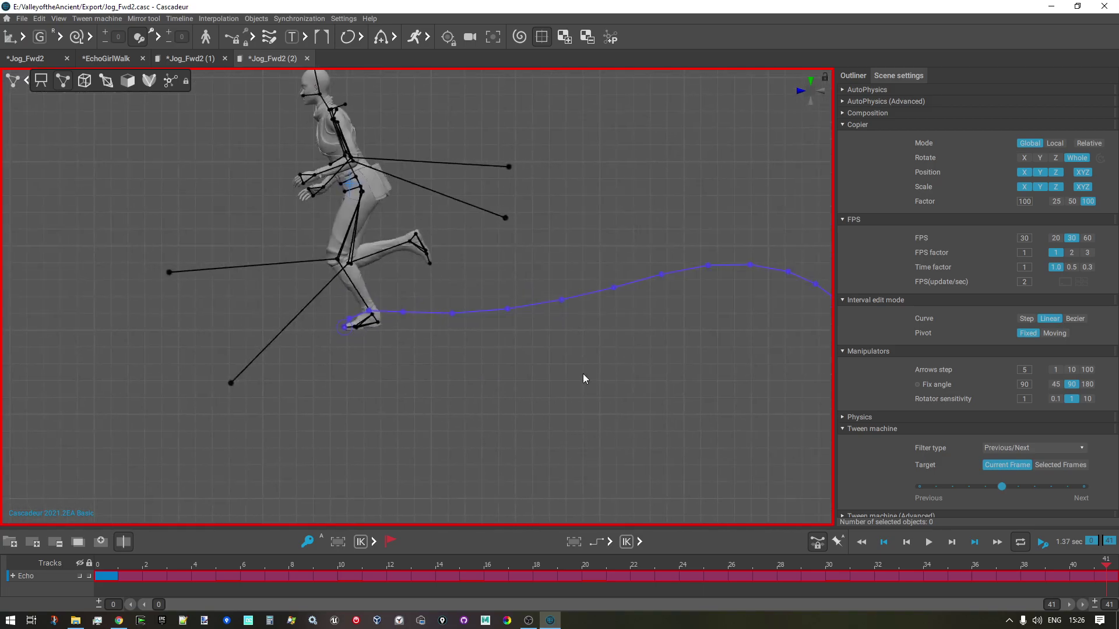
left_click(121, 574)
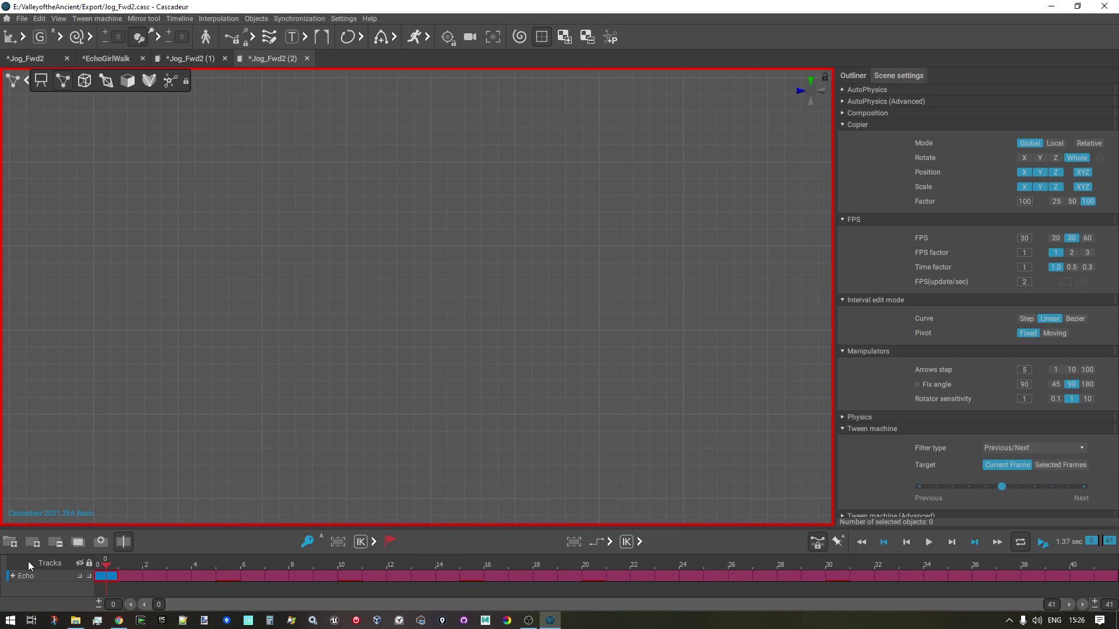
left_click(12, 576)
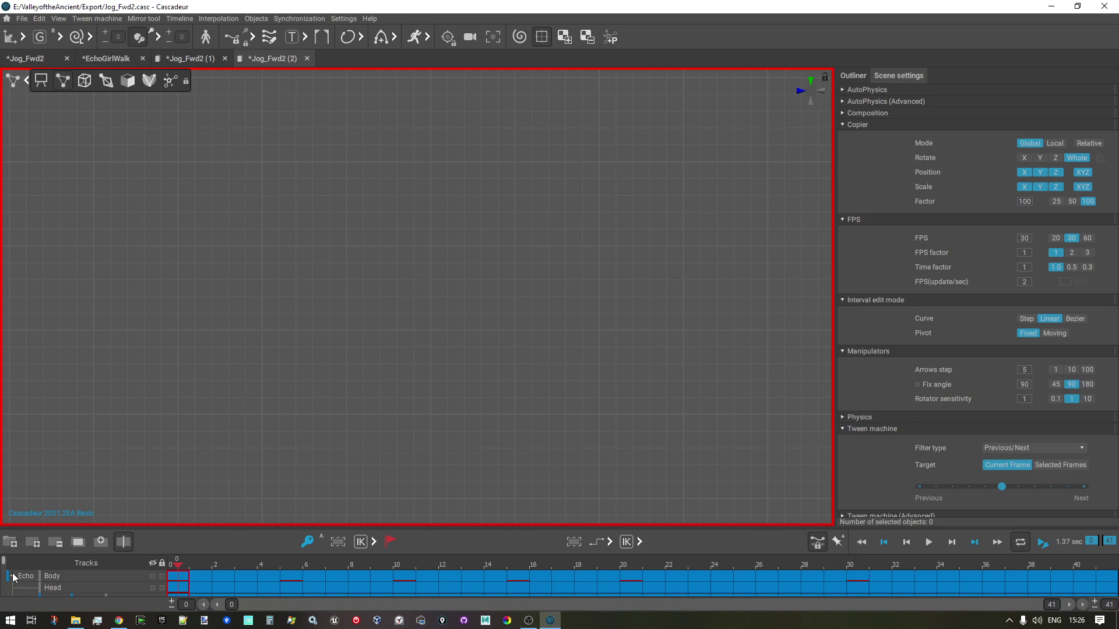
left_click(12, 575)
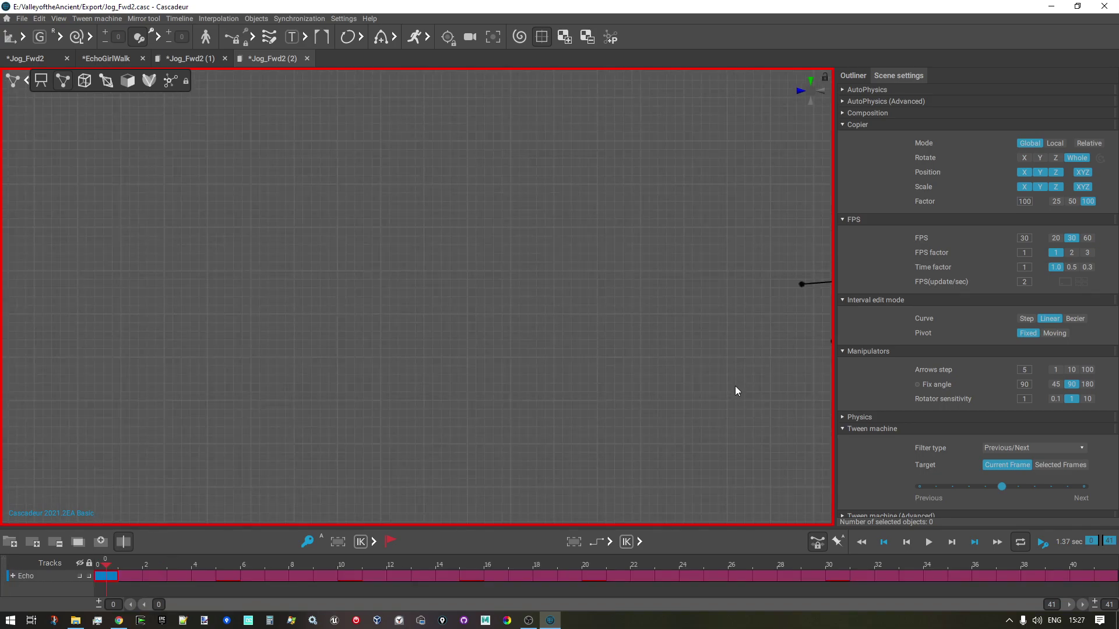
middle_click_drag(735, 386, 152, 358)
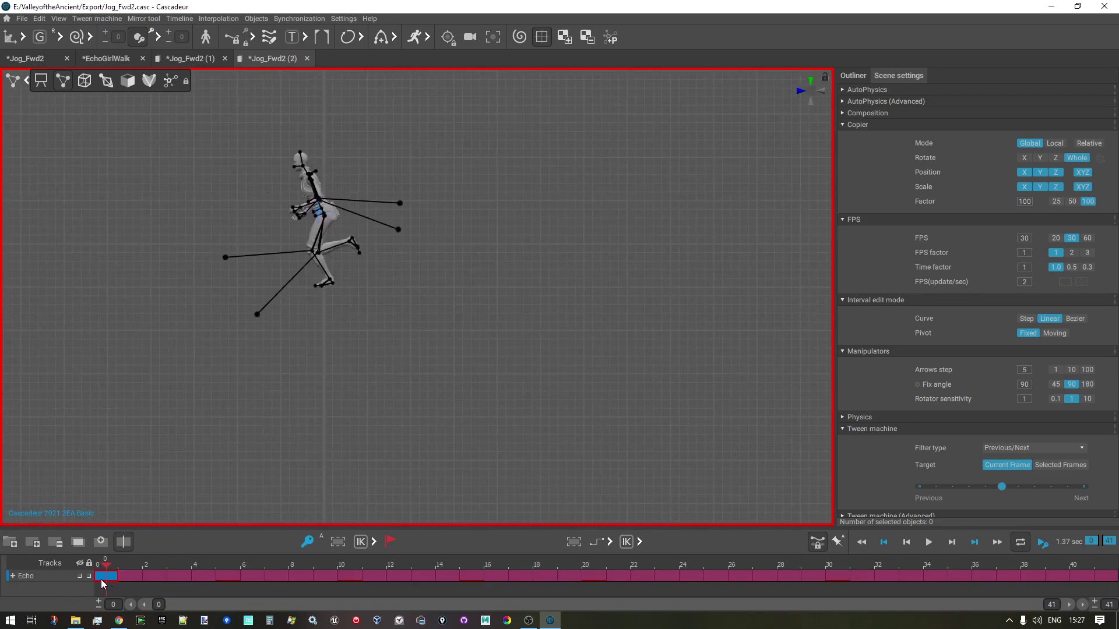
left_click_drag(108, 583, 667, 576)
Step: Orbit to a side view of the foot trajectory and move to the last frame, 41
right_click_drag(228, 255, 195, 240)
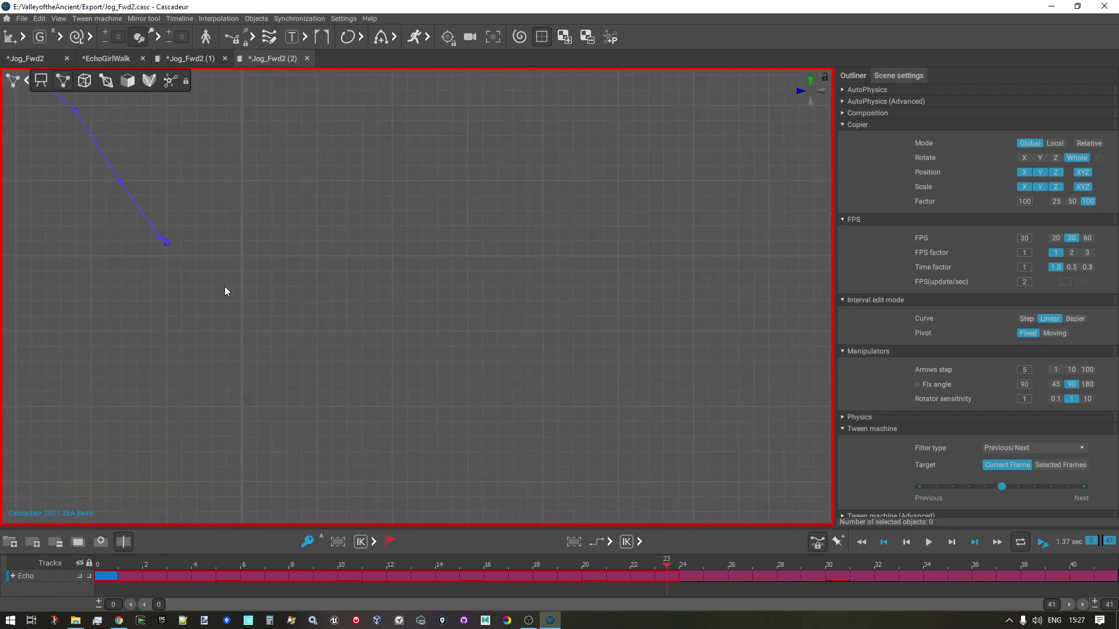
right_click_drag(225, 287, 262, 292)
right_click_drag(62, 342, 371, 315)
right_click_drag(373, 350, 286, 381)
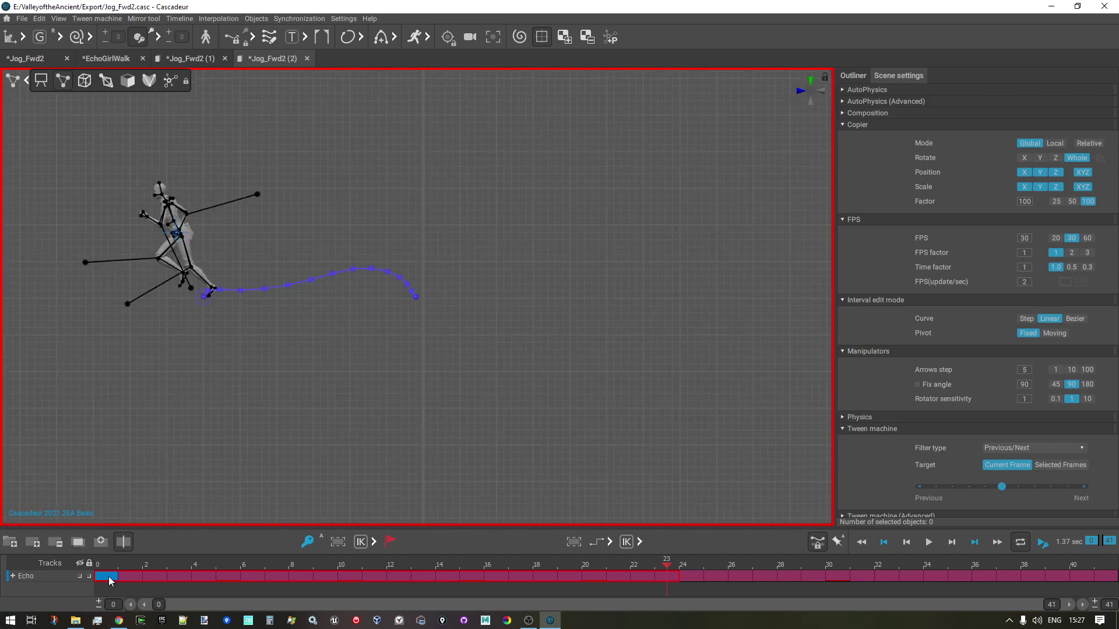
left_click_drag(111, 576, 1106, 577)
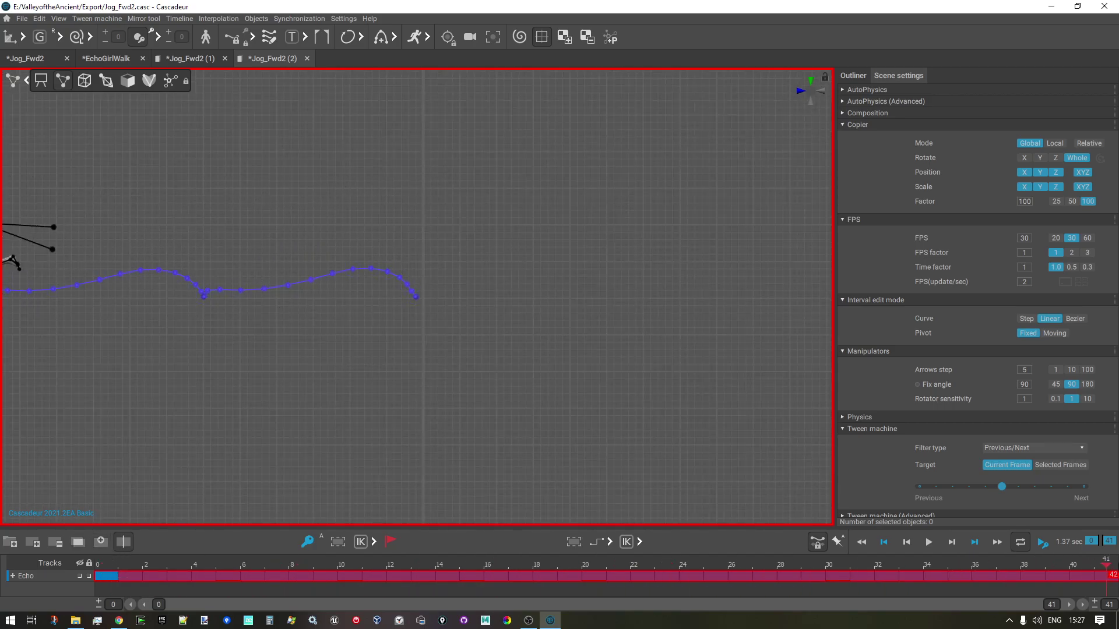
middle_click_drag(184, 349, 386, 366)
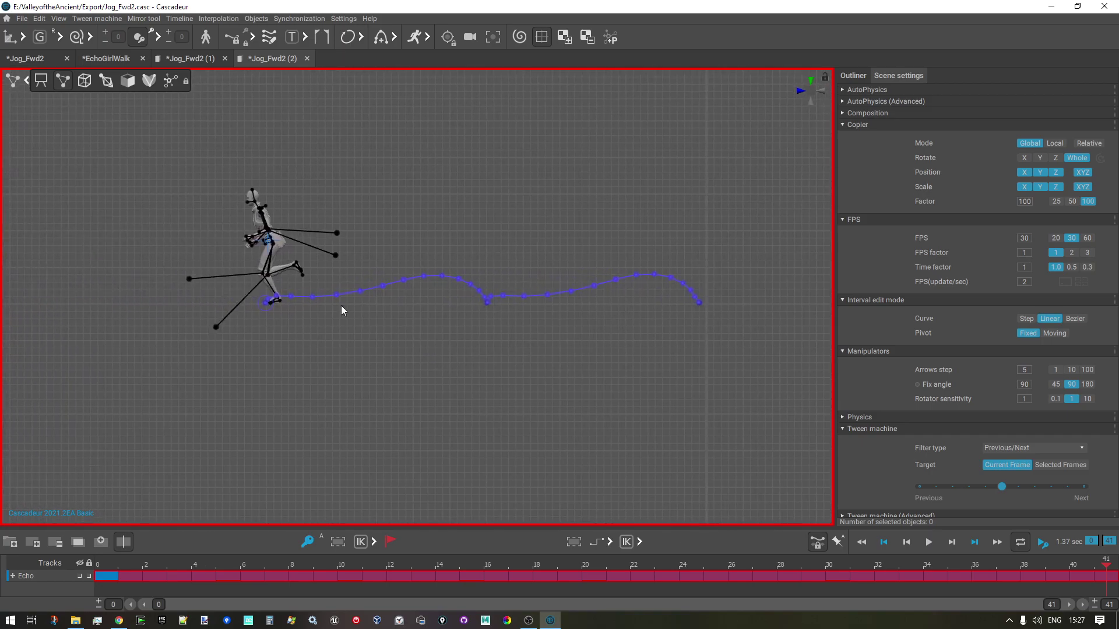
Step: Select the hip controller and slide Echo's body along the running axis, then close in on the legs
scroll(149, 261, "up", 5)
middle_click_drag(204, 245, 592, 321)
scroll(441, 239, "up", 4)
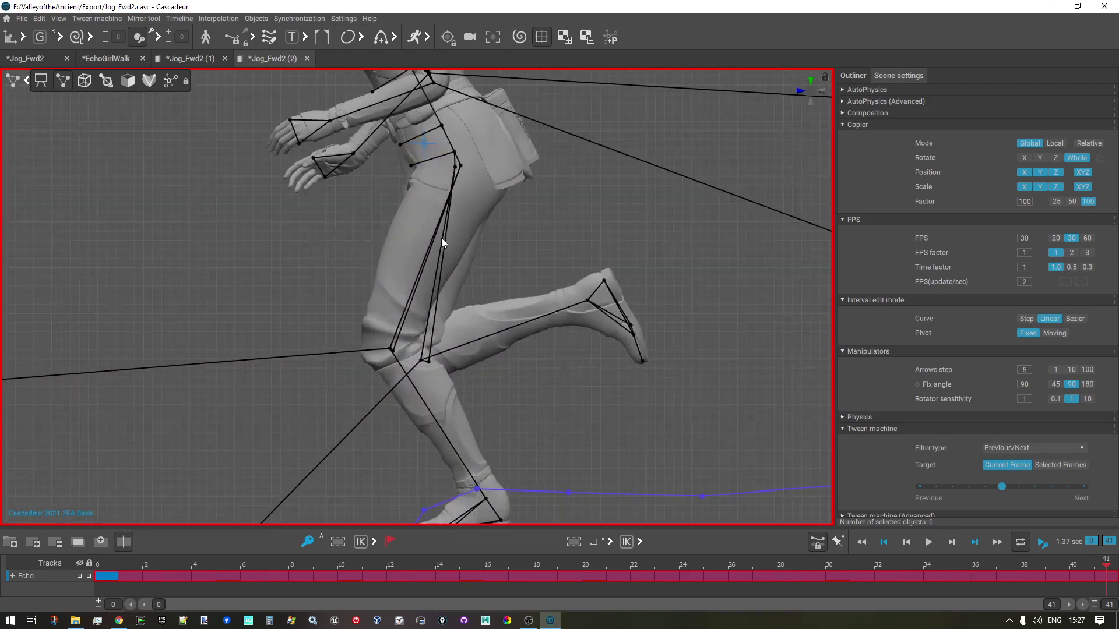
left_click(428, 146)
scroll(603, 265, "down", 3)
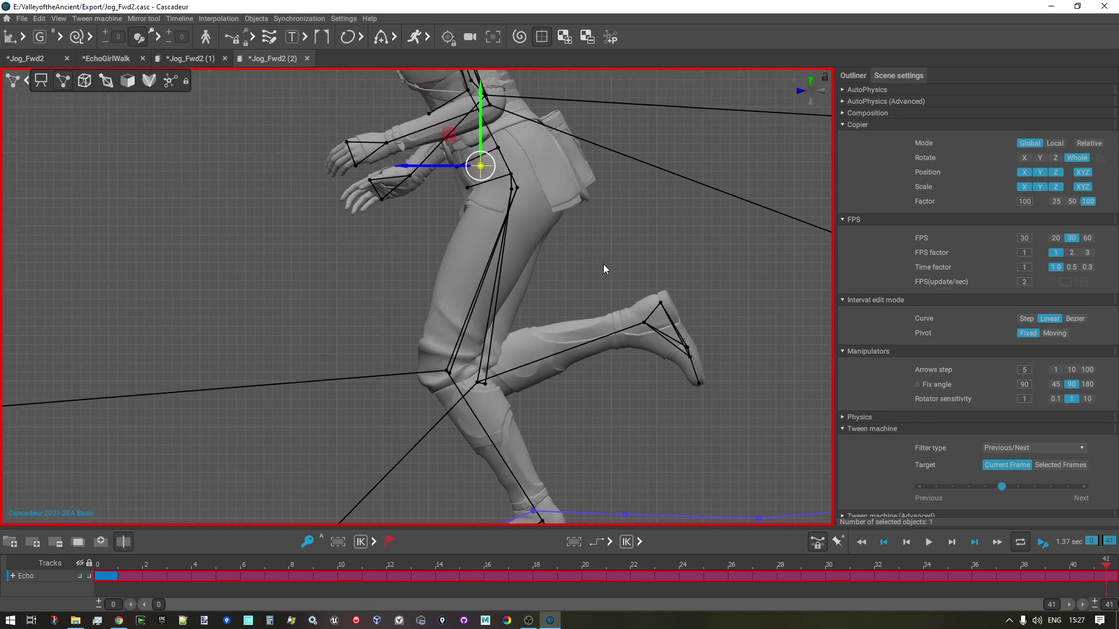
scroll(548, 333, "up", 4)
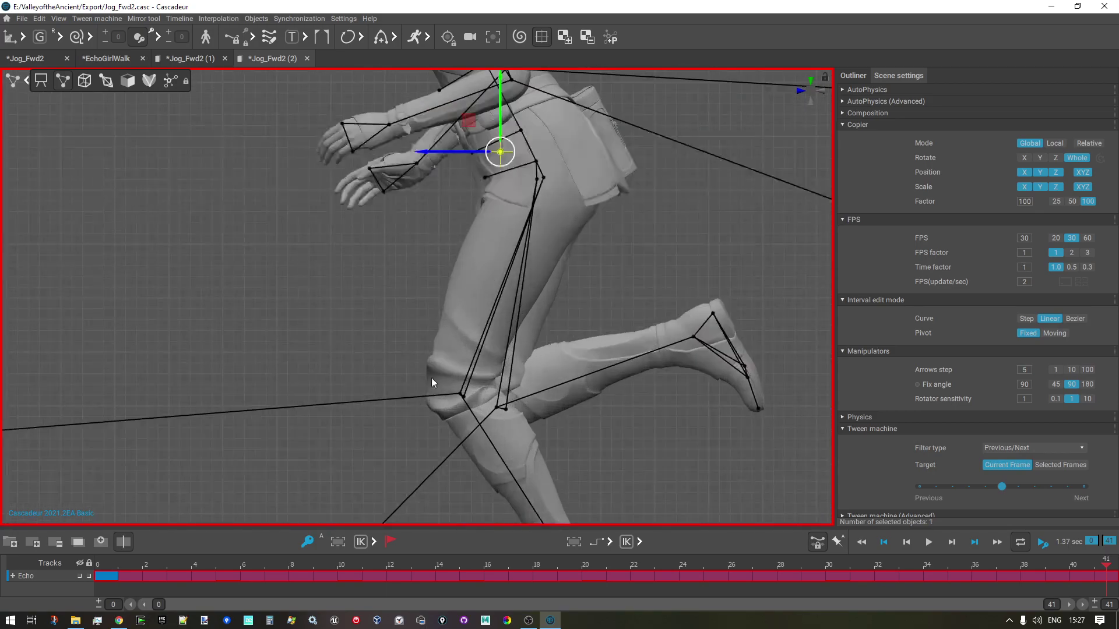
scroll(334, 321, "down", 6)
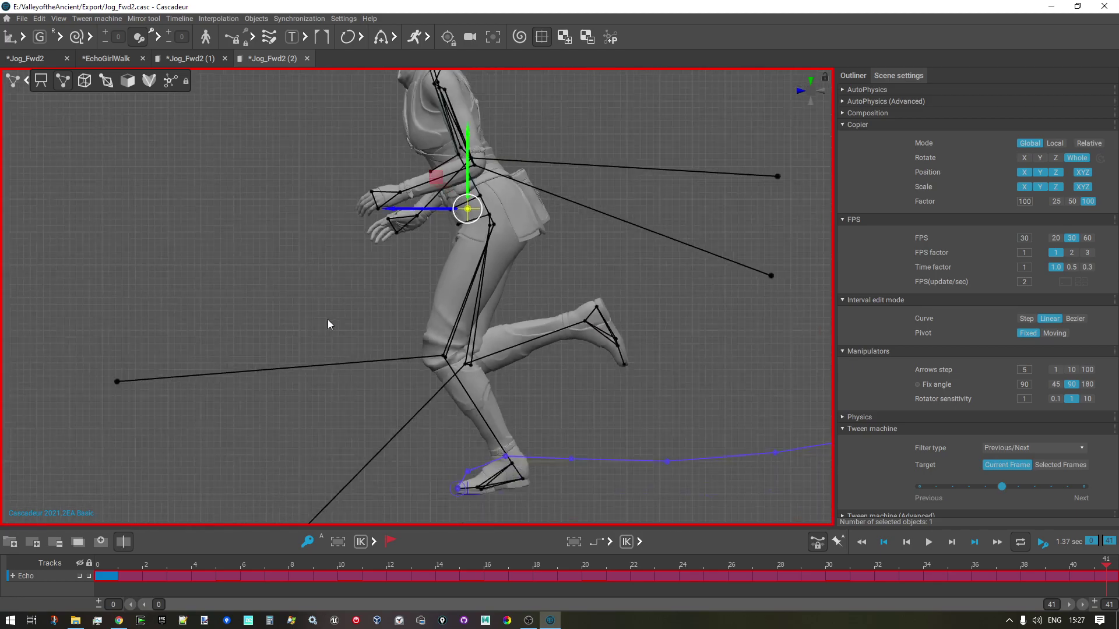
left_click_drag(358, 257, 334, 313)
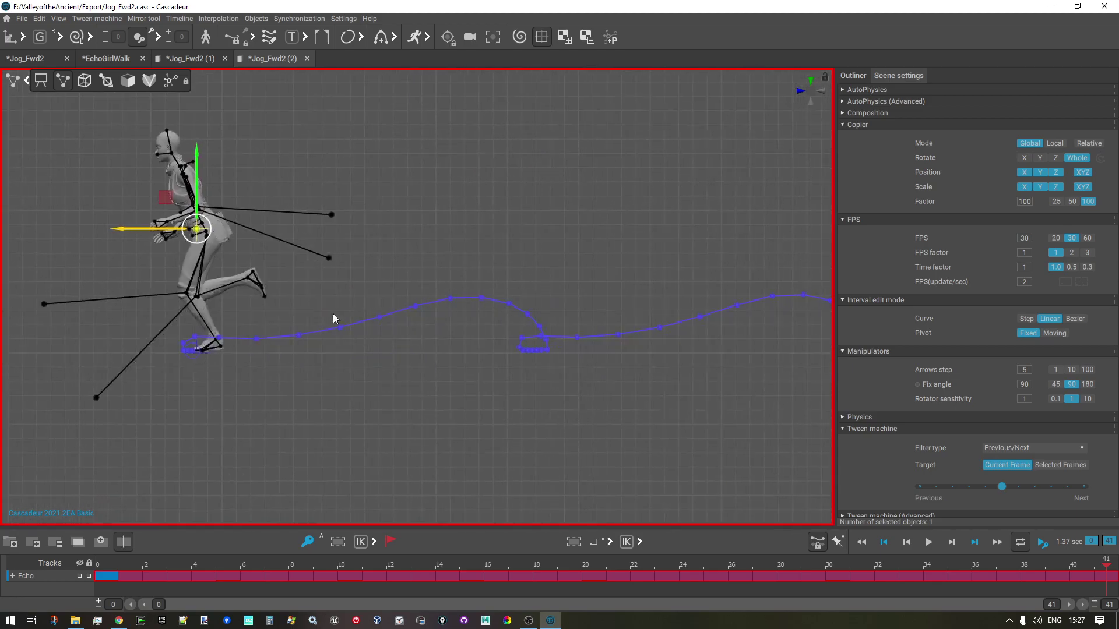
scroll(333, 313, "down", 3)
left_click_drag(254, 266, 129, 261)
scroll(196, 376, "up", 4)
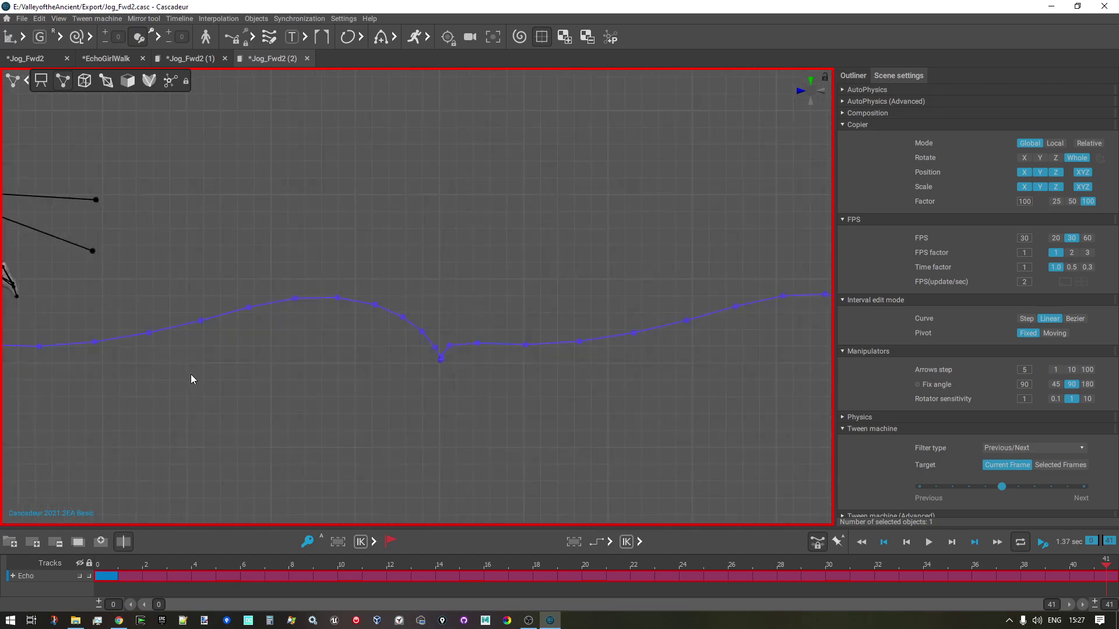
right_click_drag(136, 393, 281, 424, "alt")
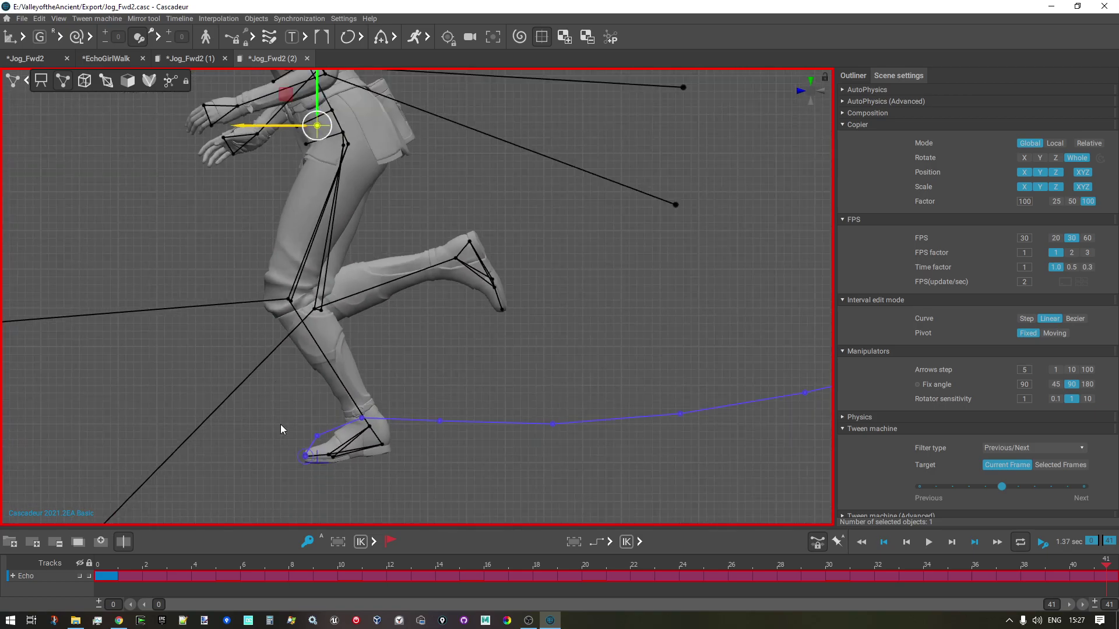
Step: Select the left foot tip and move it along the running axis so the trajectory forms a loop
left_click(306, 458)
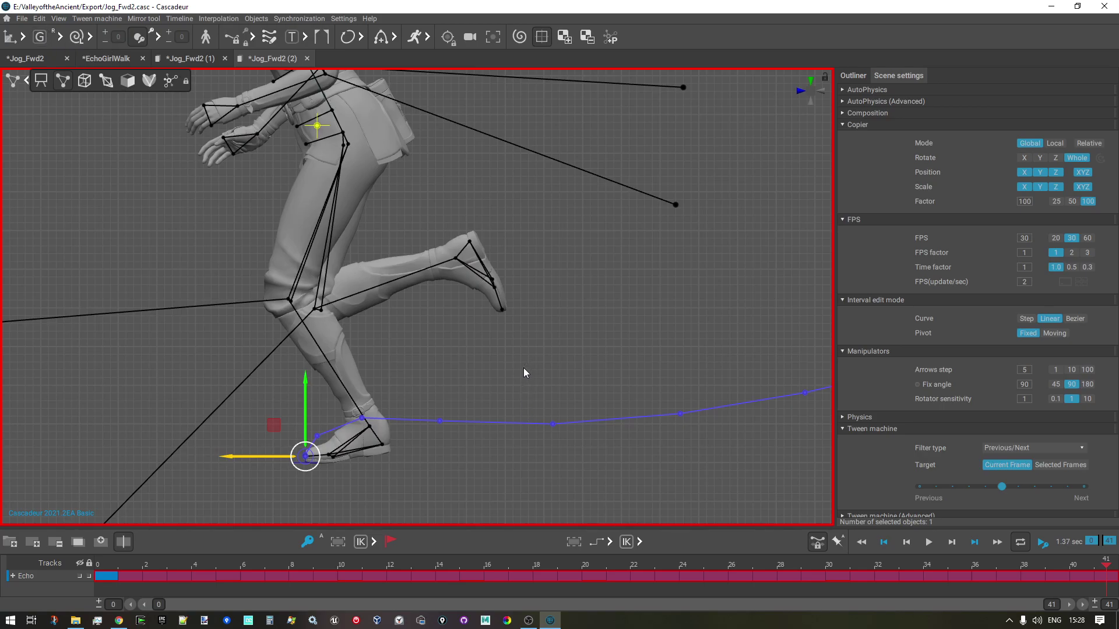
middle_click_drag(245, 456, 31, 357)
scroll(260, 396, "down", 5)
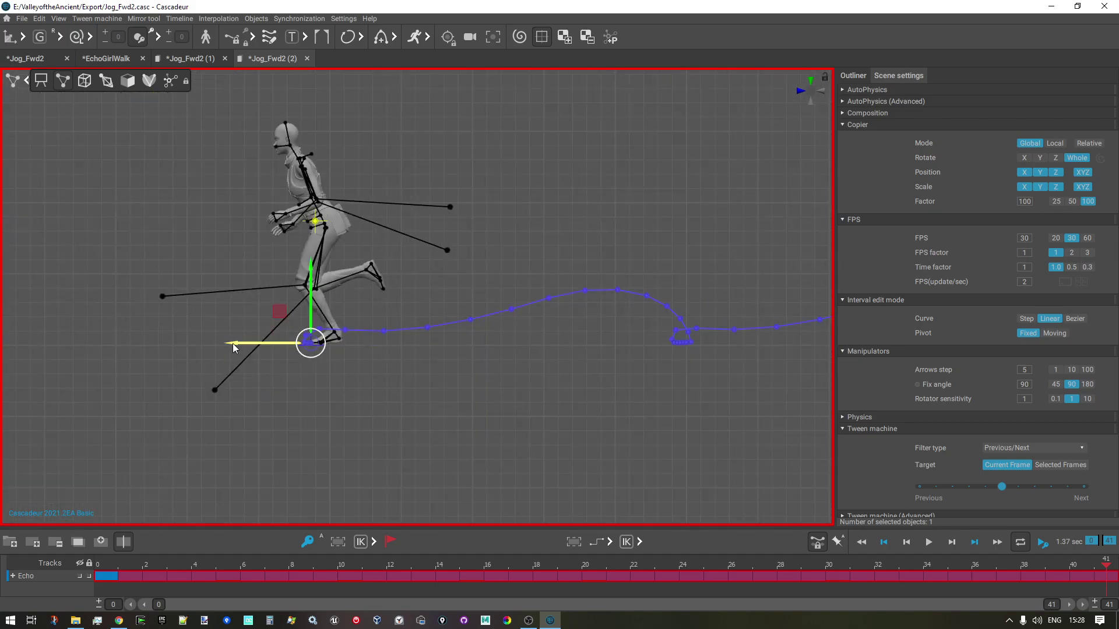
middle_click_drag(232, 344, 522, 348)
middle_click_drag(692, 400, 252, 434)
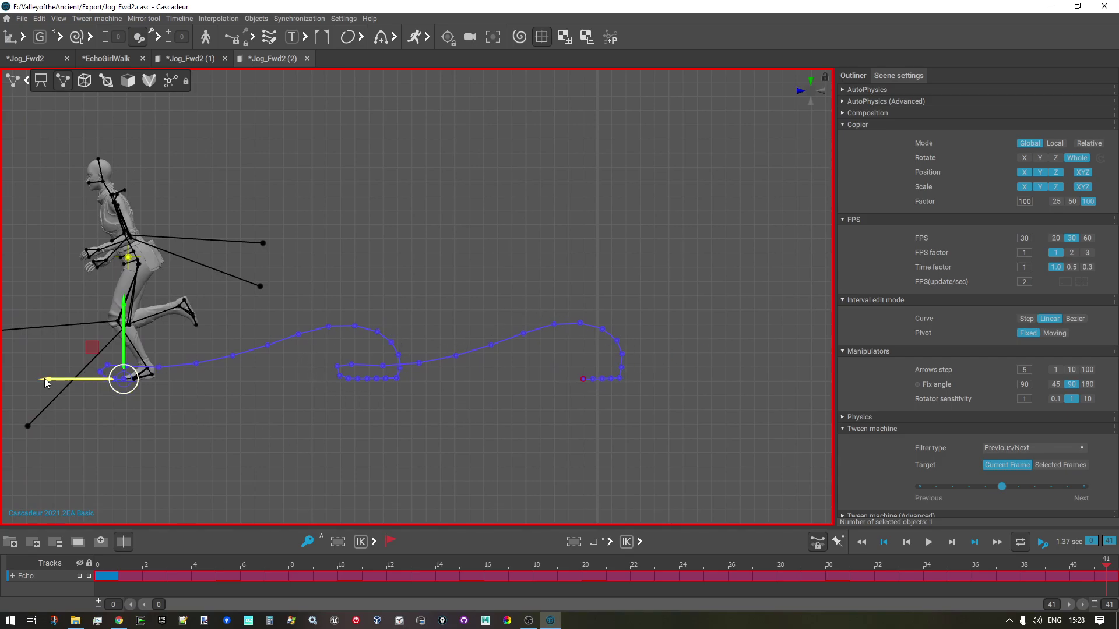
left_click_drag(44, 378, 244, 391)
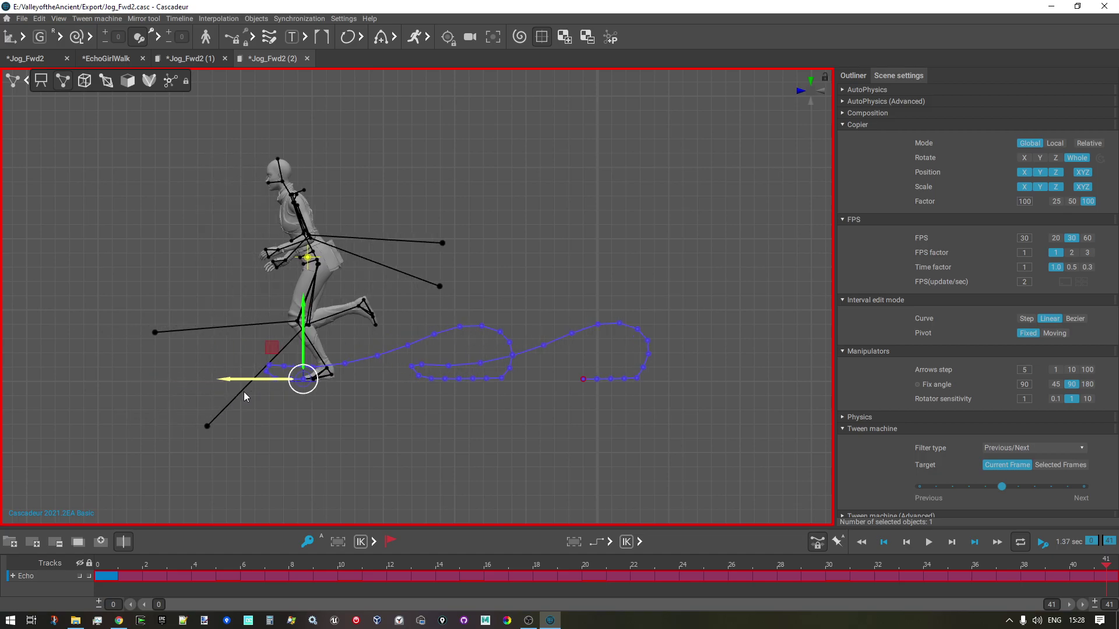
Step: Move the foot tip further along the running axis to widen the trajectory loops
scroll(628, 376, "up", 3)
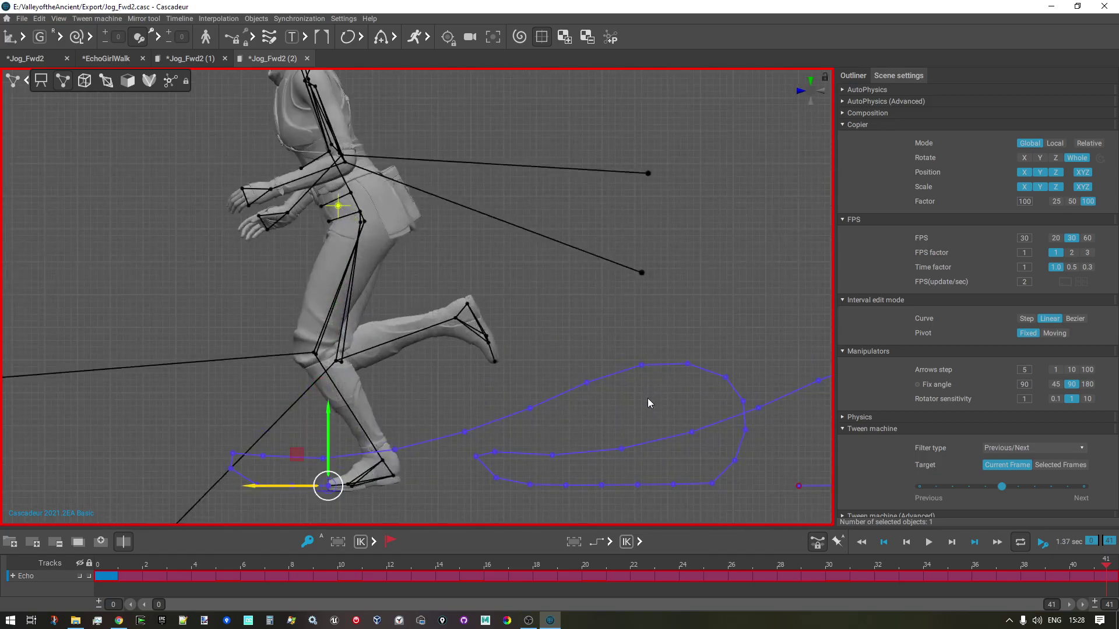
middle_click_drag(552, 347, 330, 224)
scroll(501, 350, "up", 3)
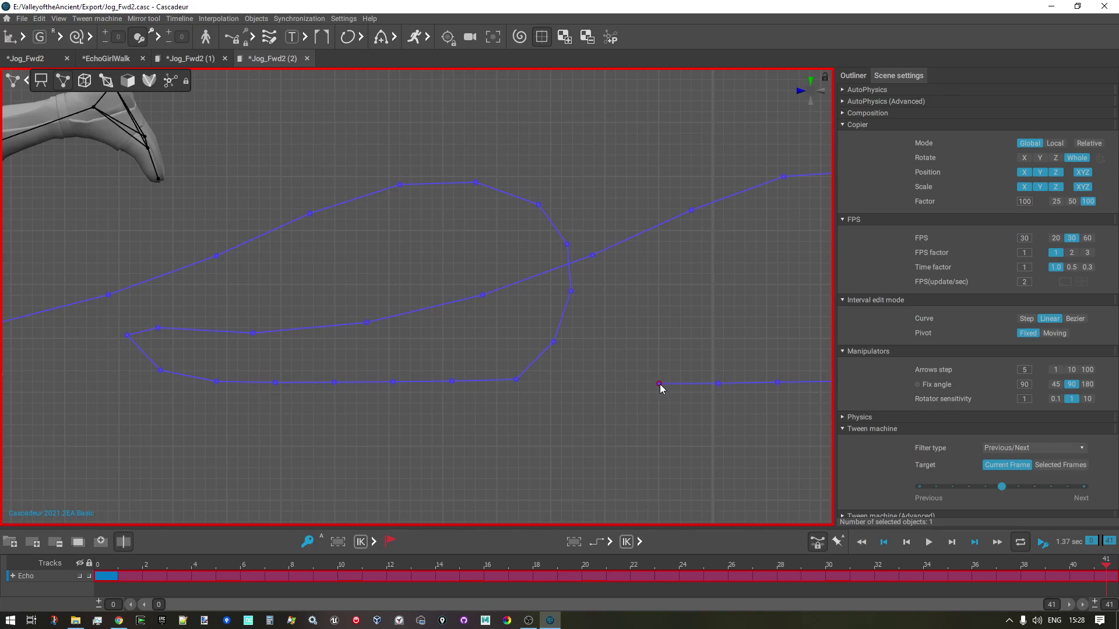
scroll(639, 414, "down", 3)
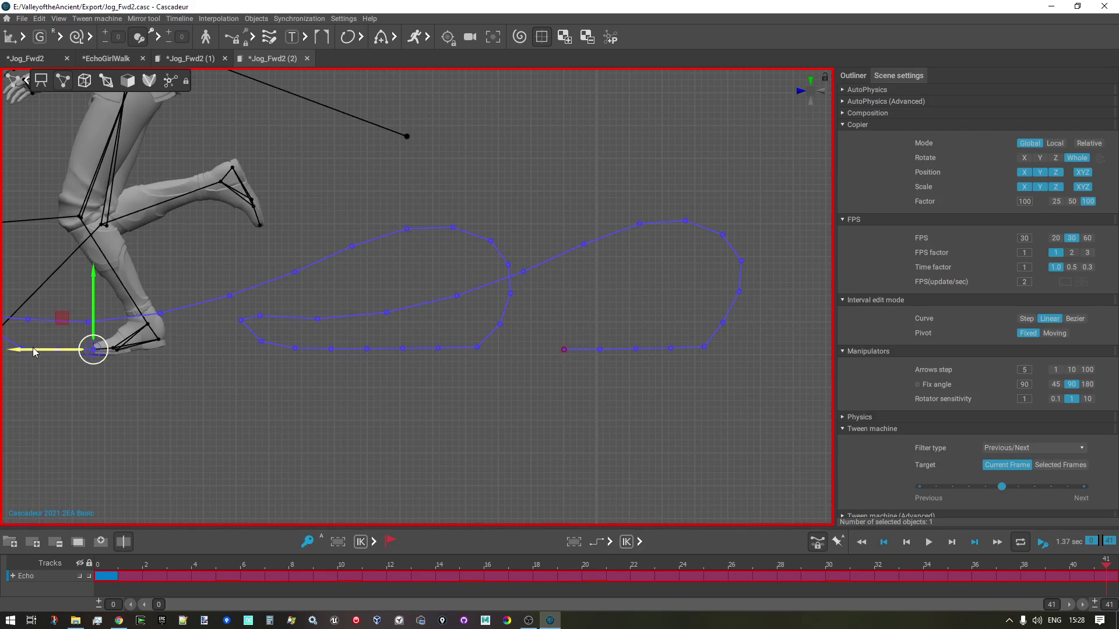
left_click_drag(36, 351, 507, 370)
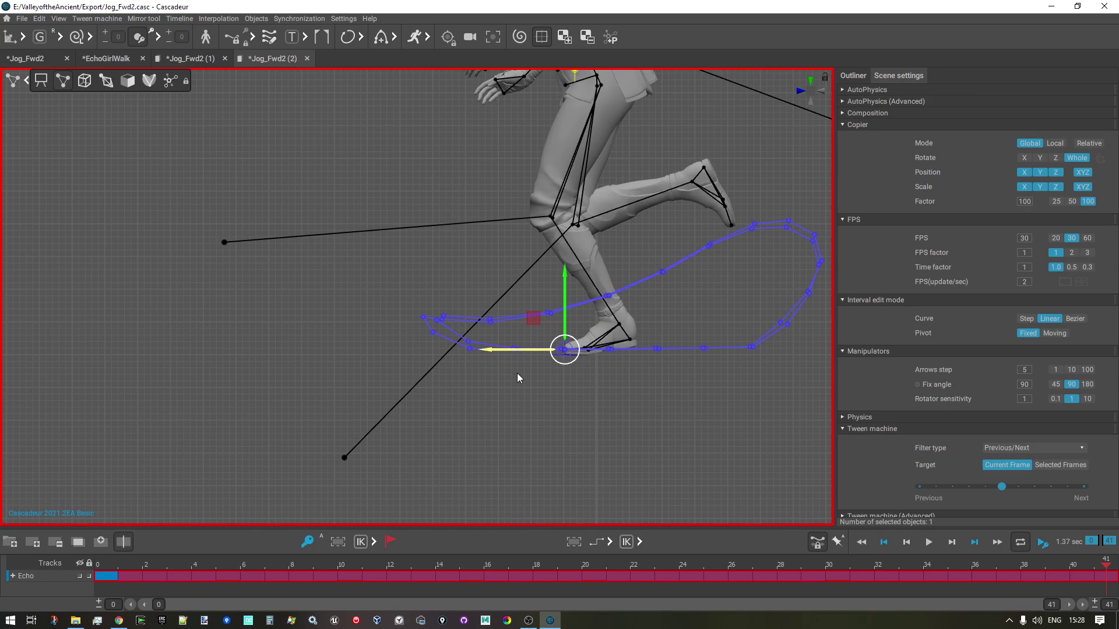
Step: Frame the foot tip and nudge it slightly along the running axis into one closed loop
scroll(585, 387, "up", 5)
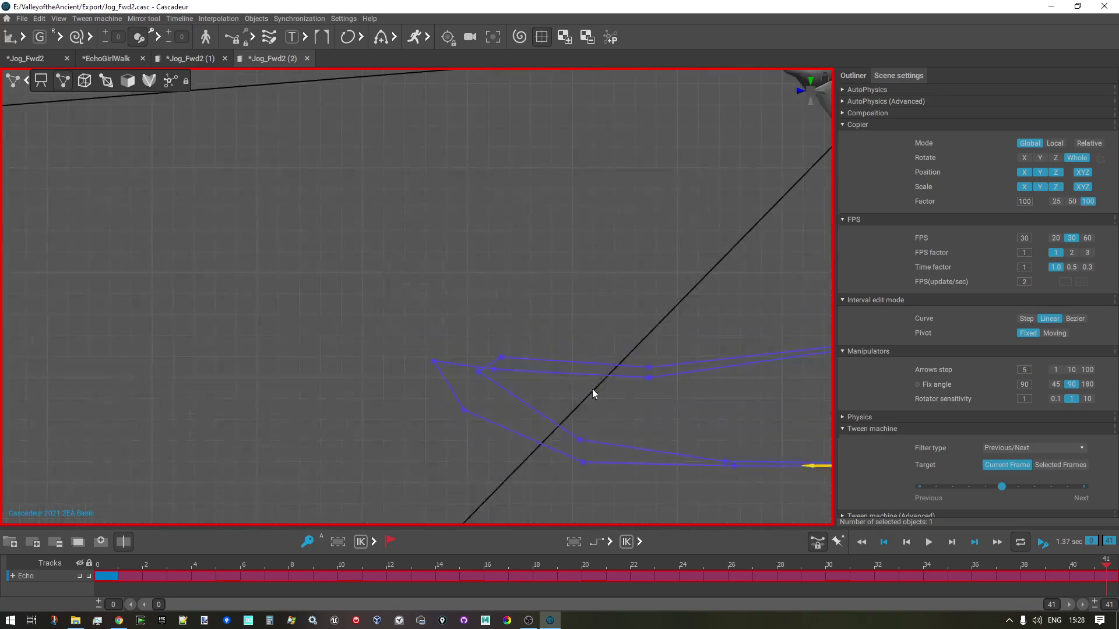
key("f")
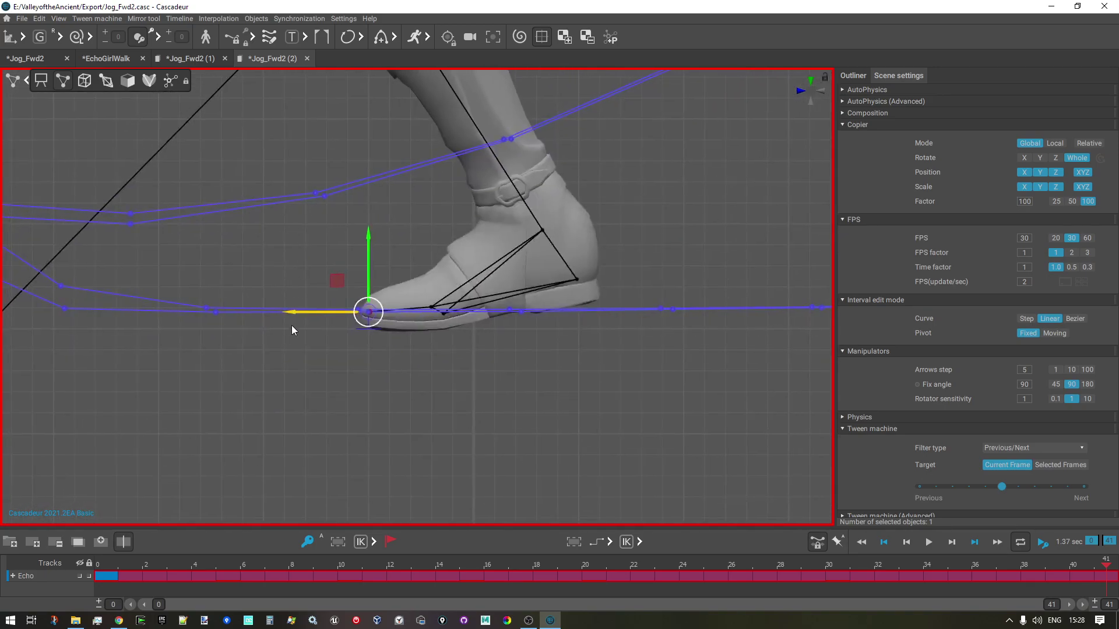
scroll(172, 373, "up", 5)
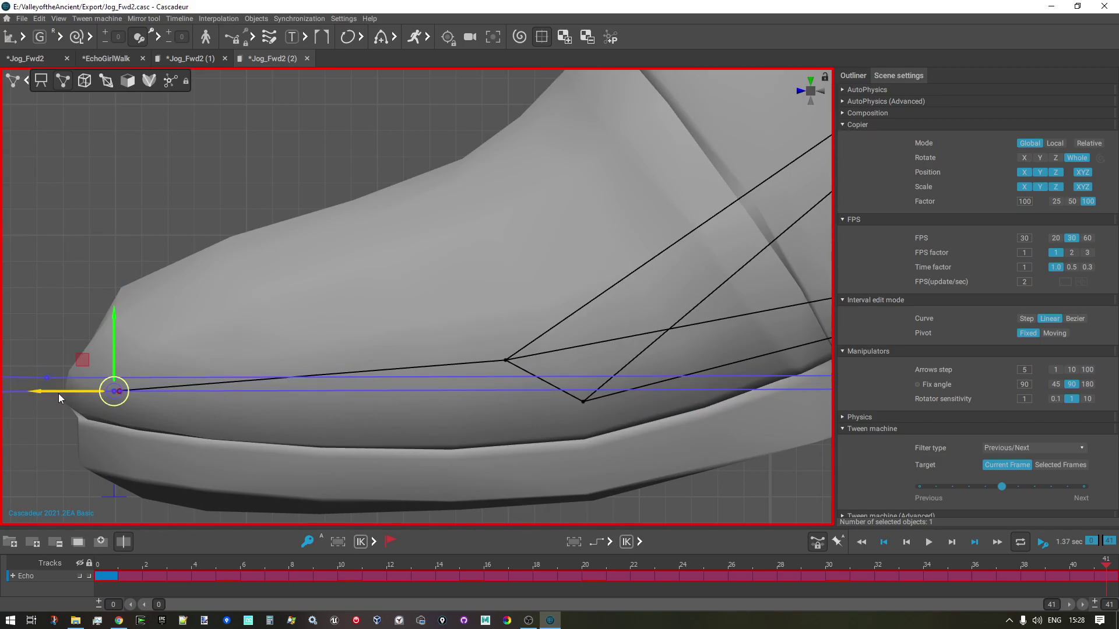
mouse_move(58, 393)
left_mouse_down()
mouse_move(96, 401)
mouse_move(76, 399)
left_mouse_up()
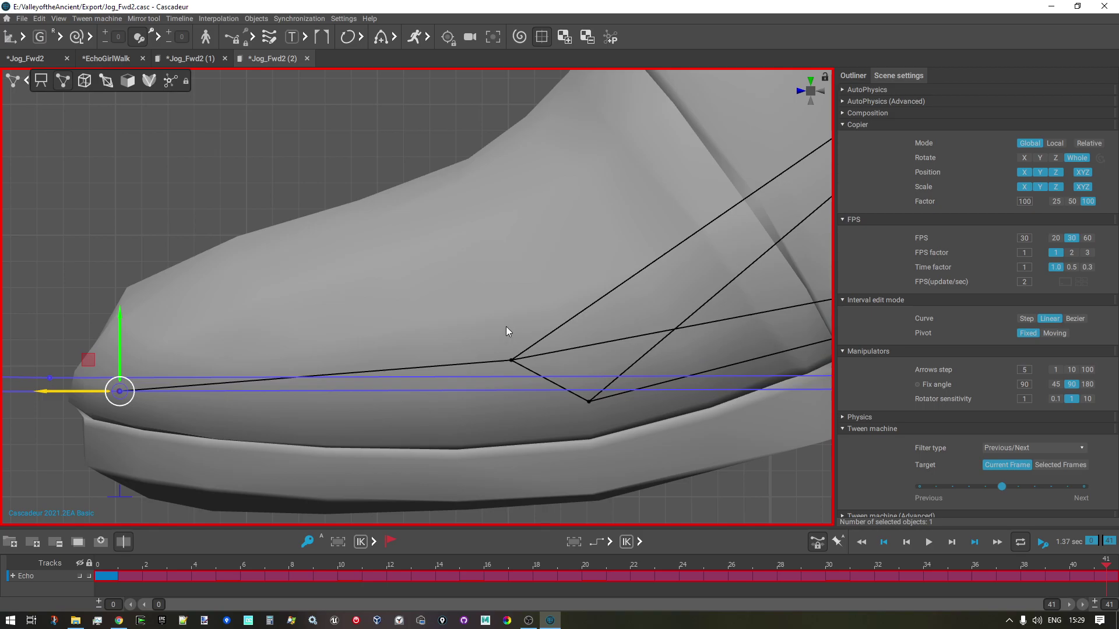
scroll(505, 326, "down", 10)
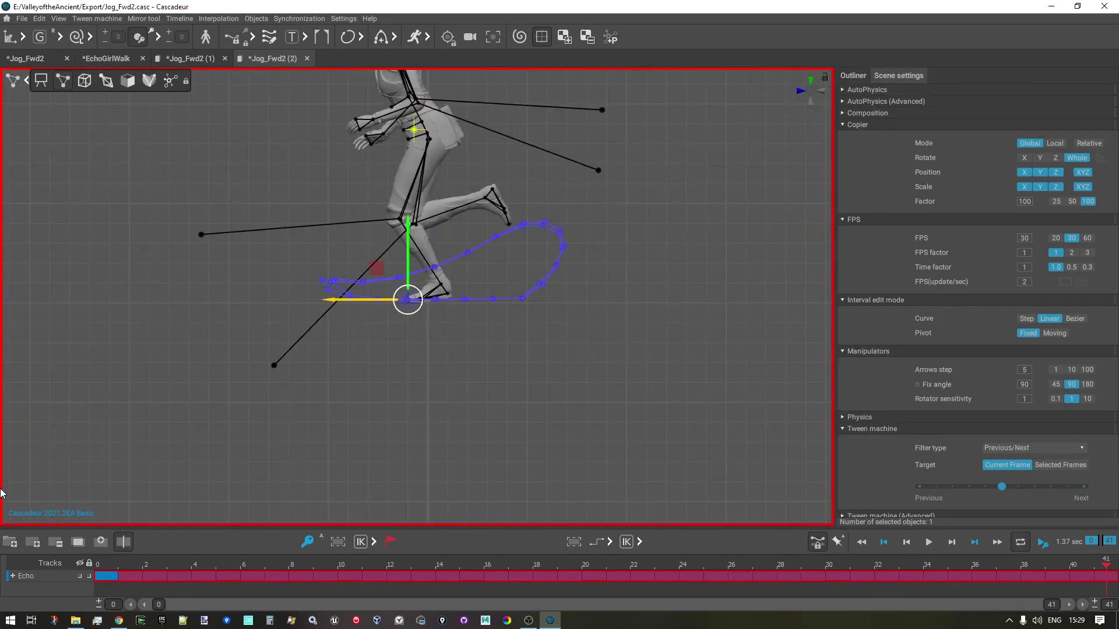
Step: Go back to frame 0 and clear the selection
left_click(108, 569)
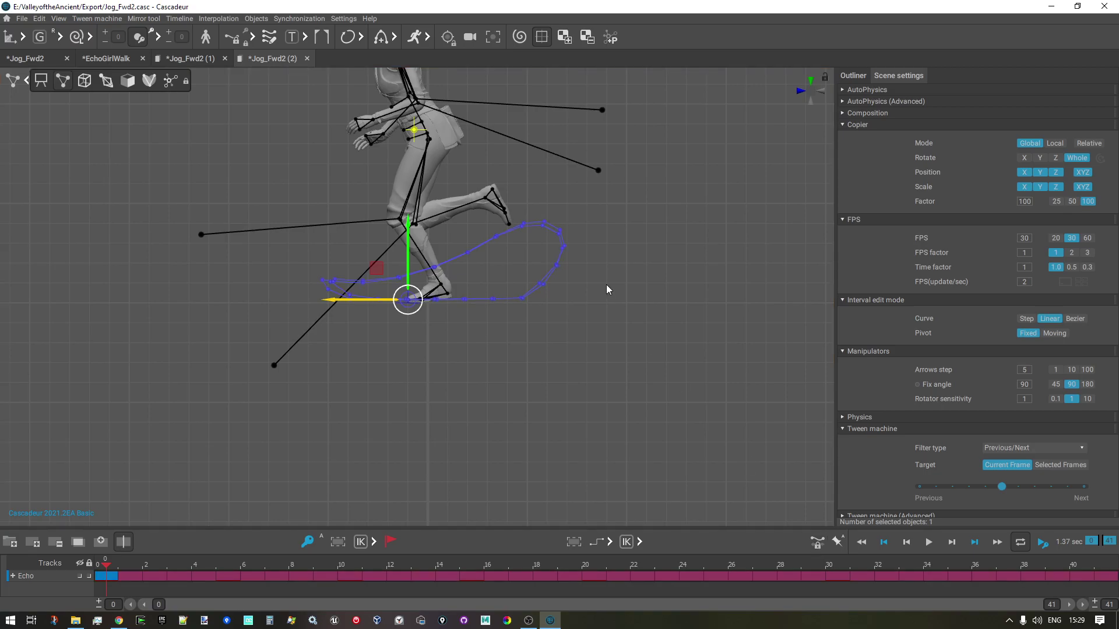
left_click(612, 326)
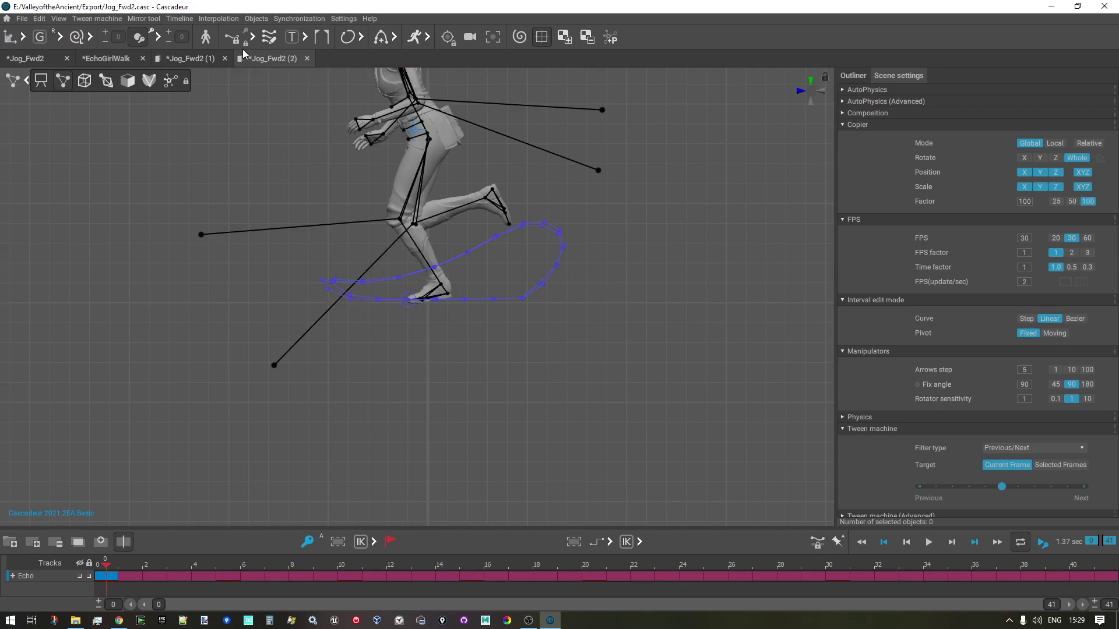
Step: Hide the rig, play the jog, and watch it in perspective, front and side views
key("alt+1")
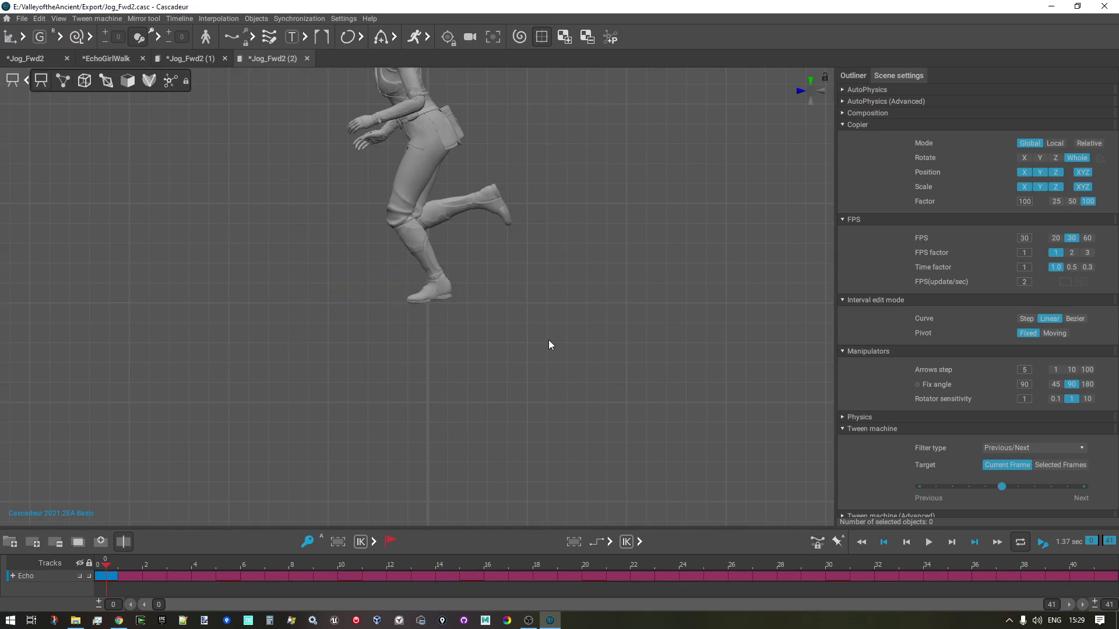
left_click(934, 544)
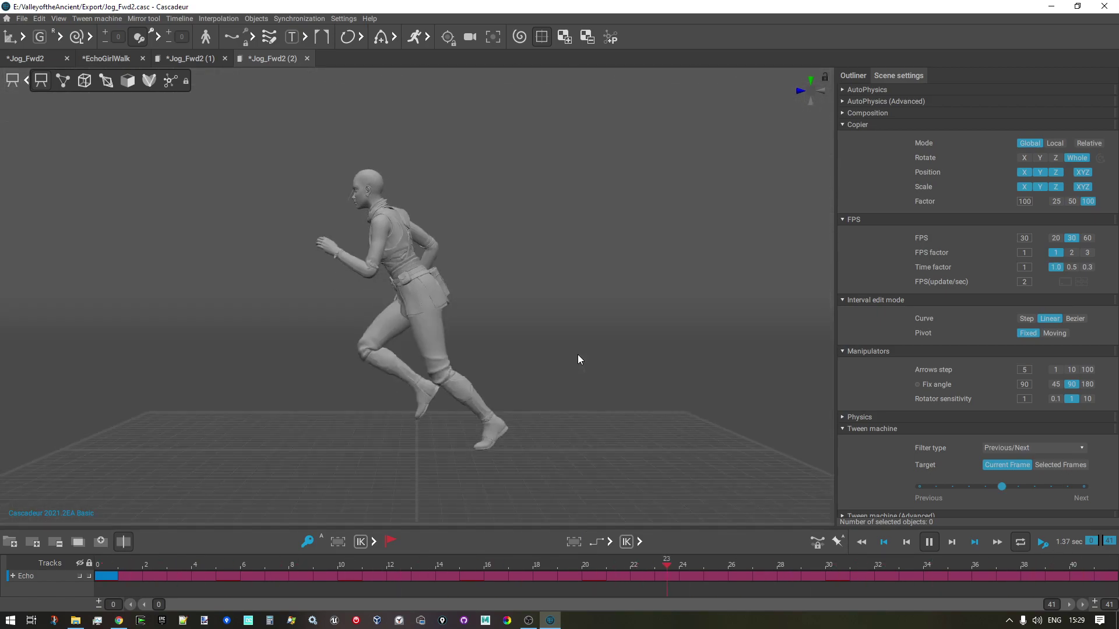
key("KP_5")
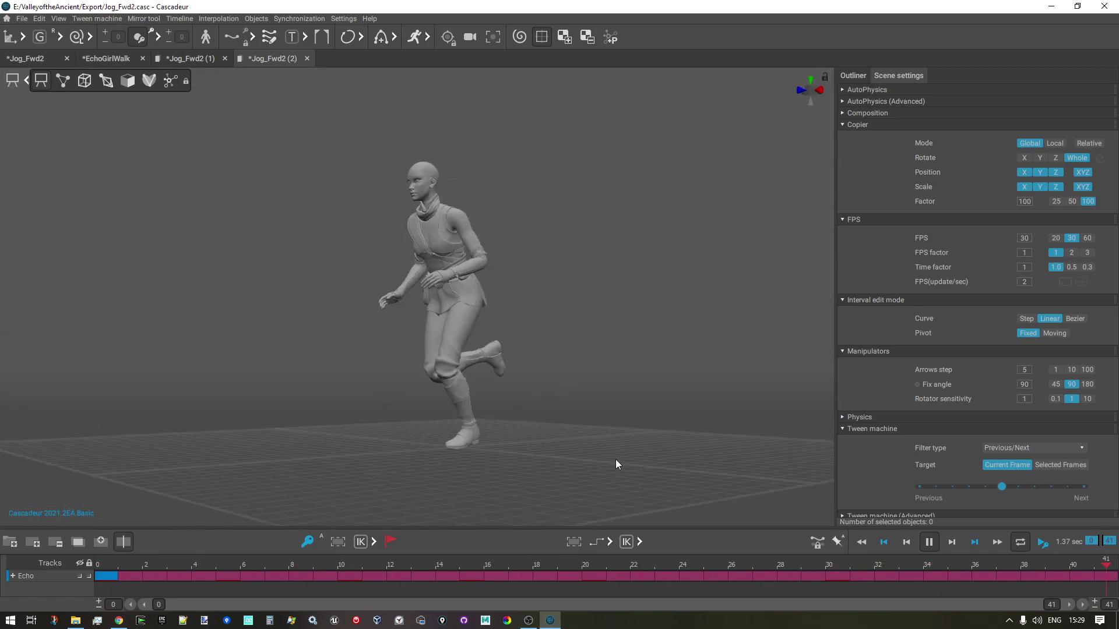
key("KP_1")
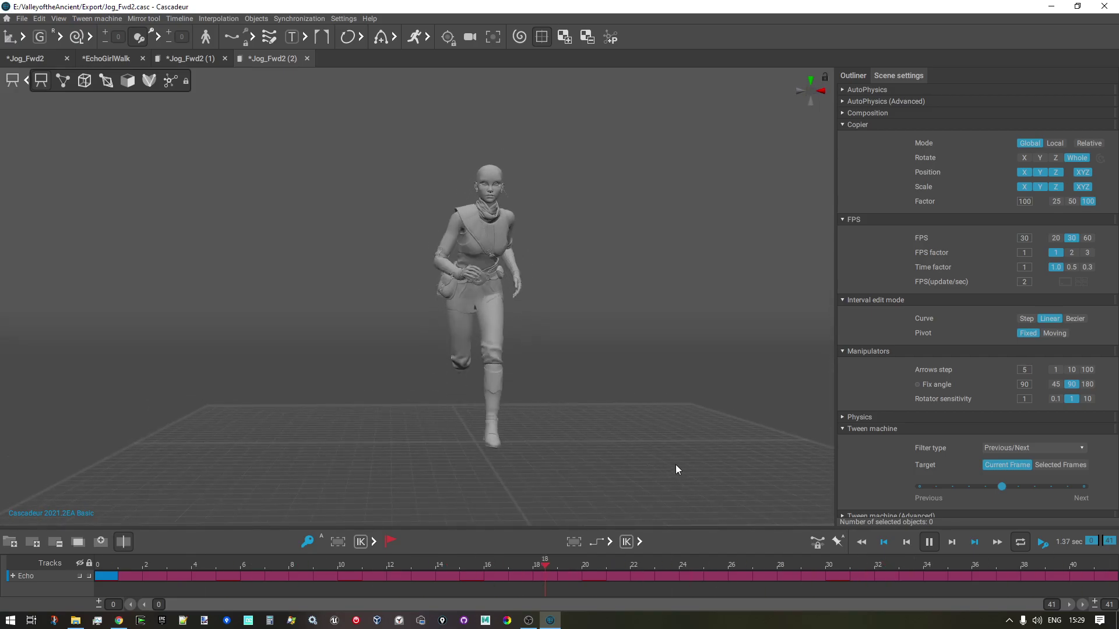
key("KP_3")
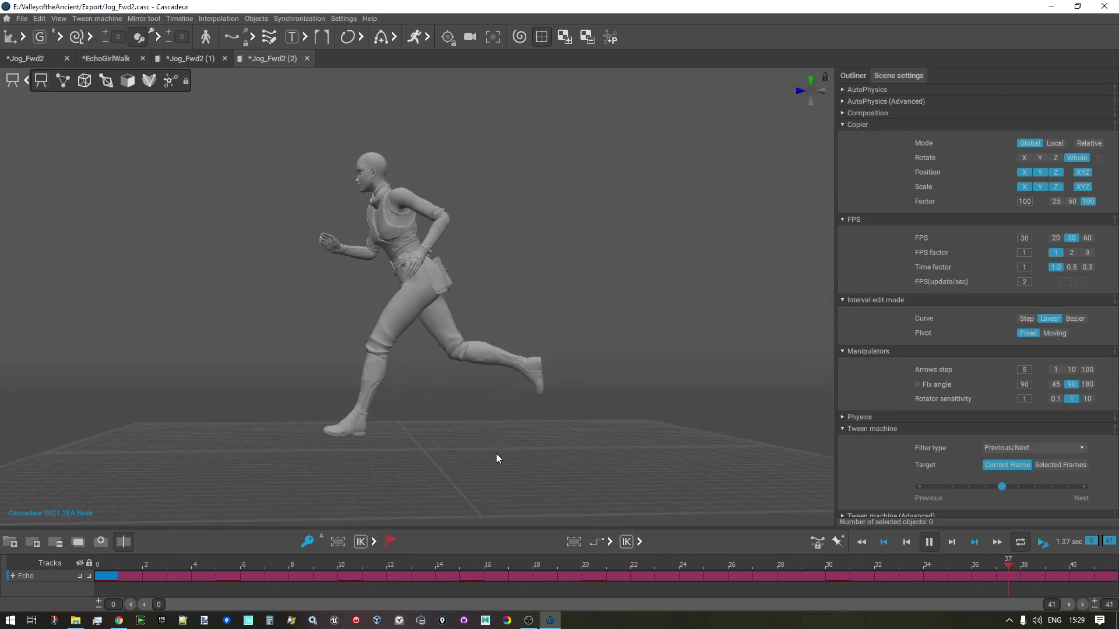